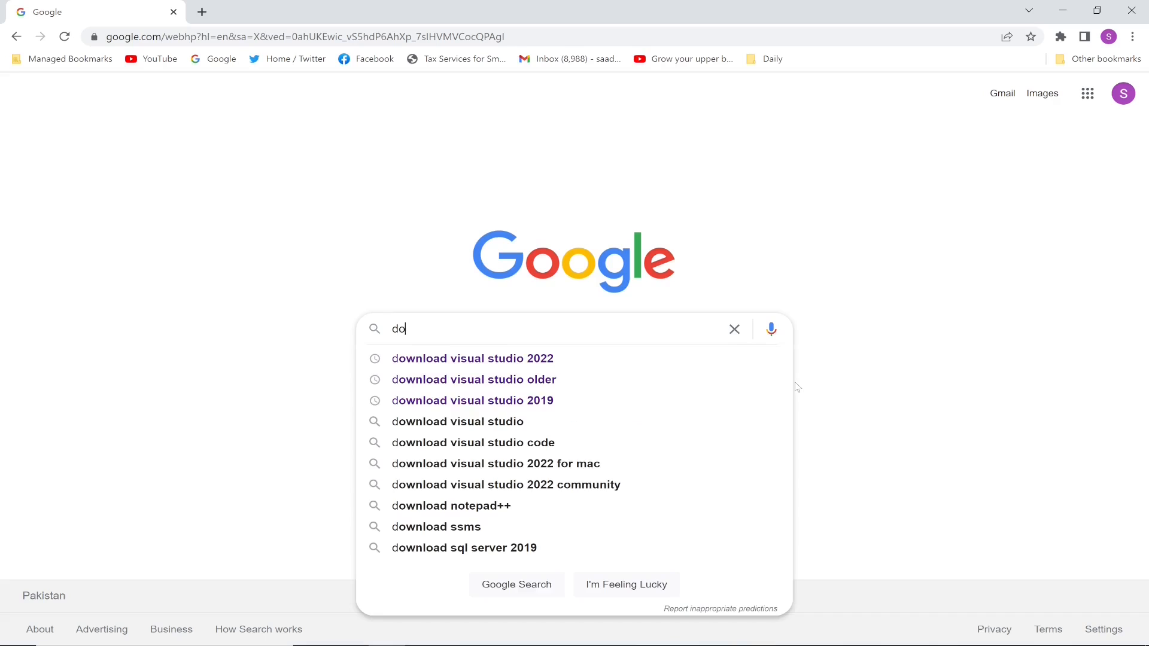
- Search Google for "download visual studio 2022" and open the Visual Studio 2022 IDE result in its own browser tab
key("Down")
key("Return")
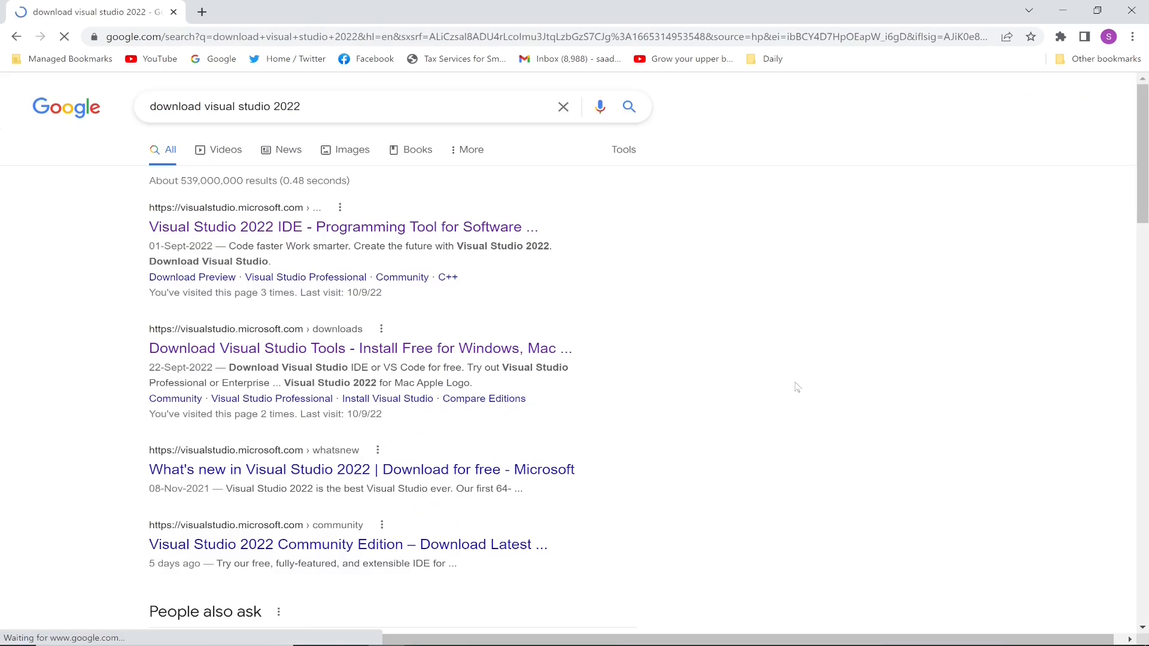
left_click(270, 232)
right_click(270, 232)
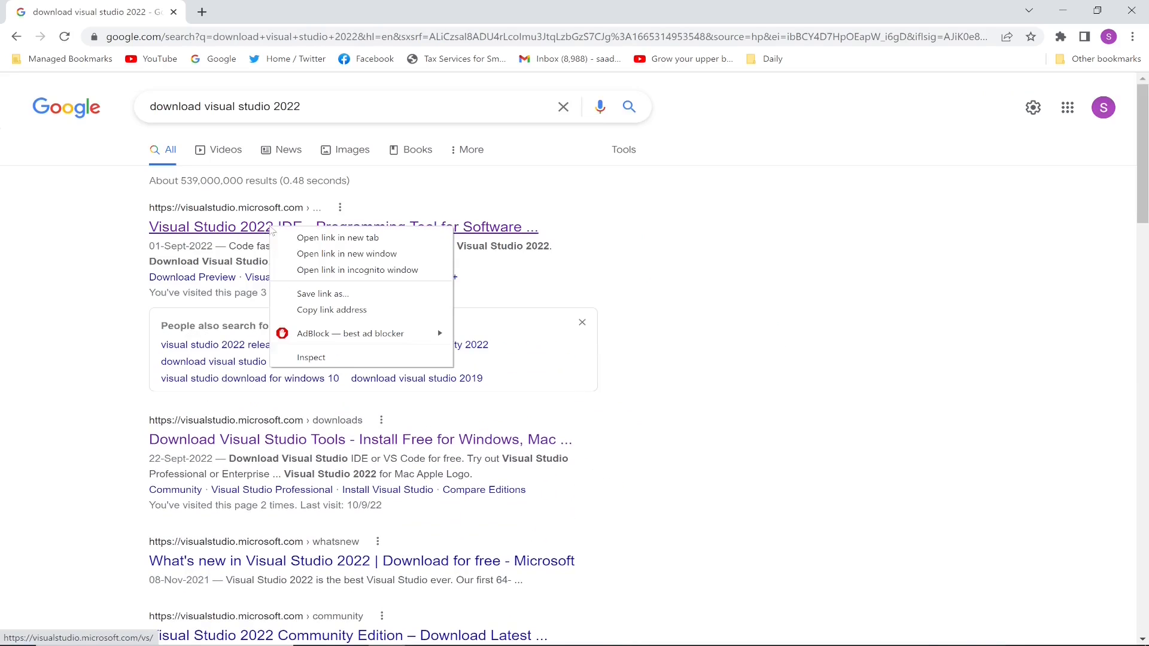
left_click(310, 238)
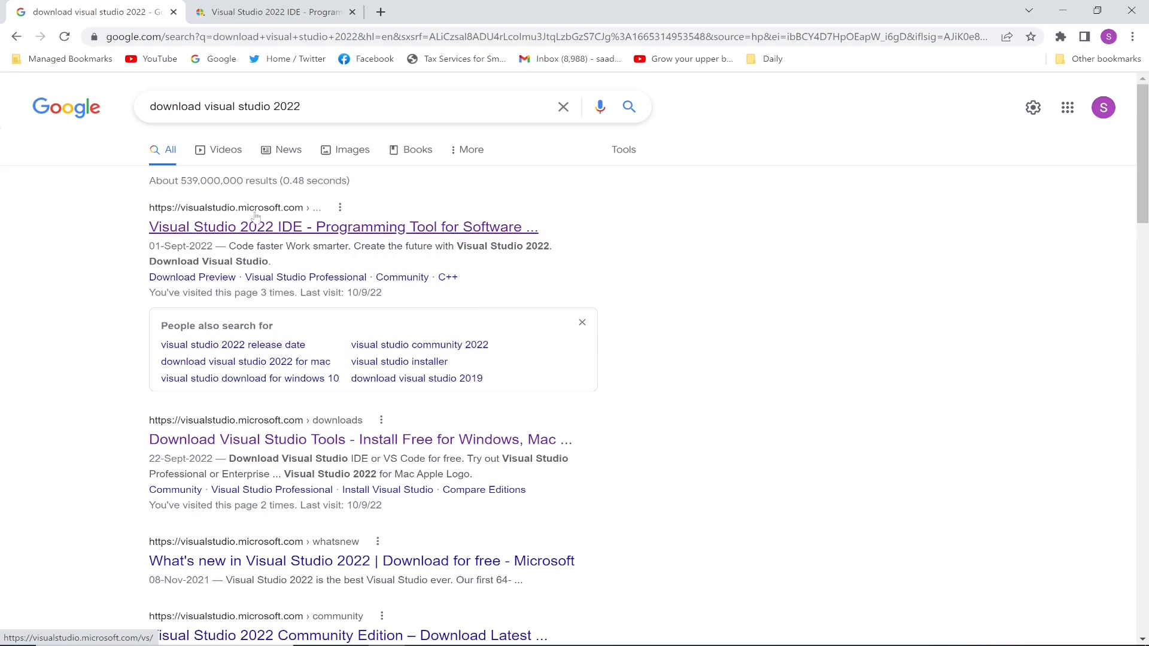
left_click(244, 7)
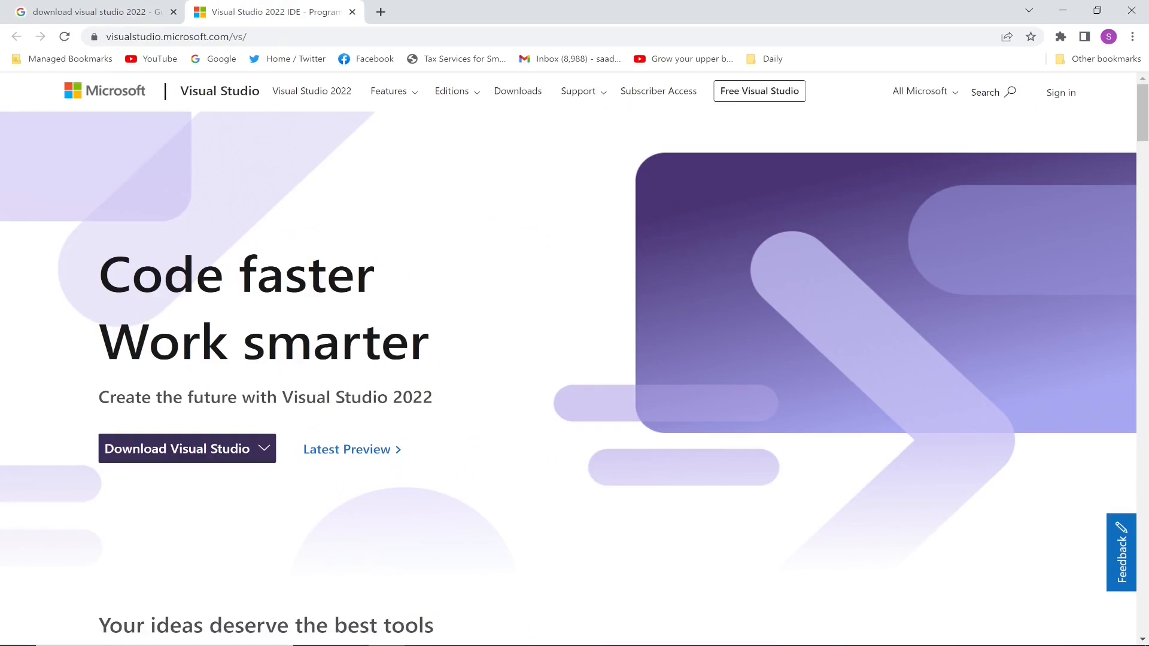
- Go to the Visual Studio Downloads page and download the free Community edition of Visual Studio 2022
mouse_move(239, 450)
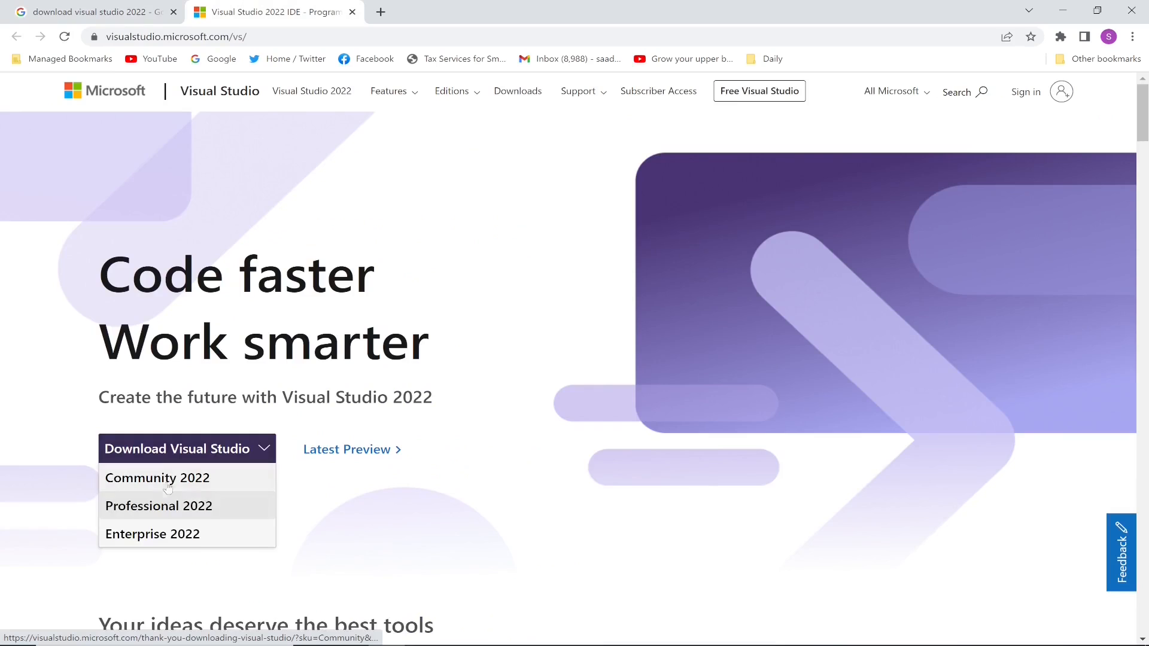
left_click(518, 96)
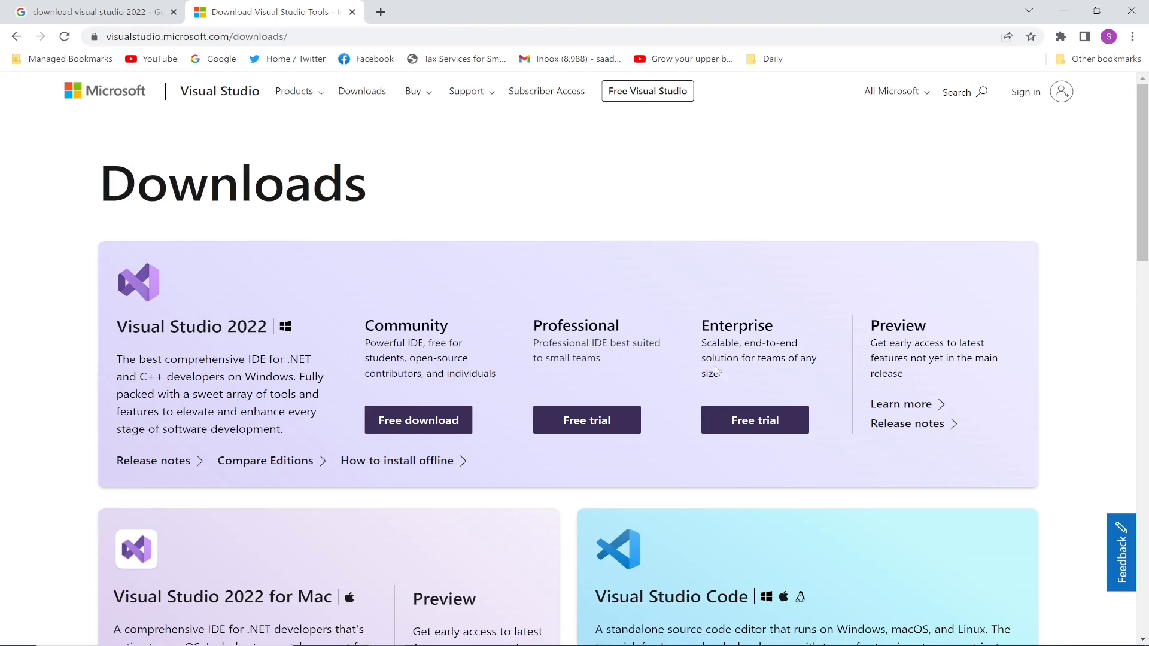
left_click(407, 423)
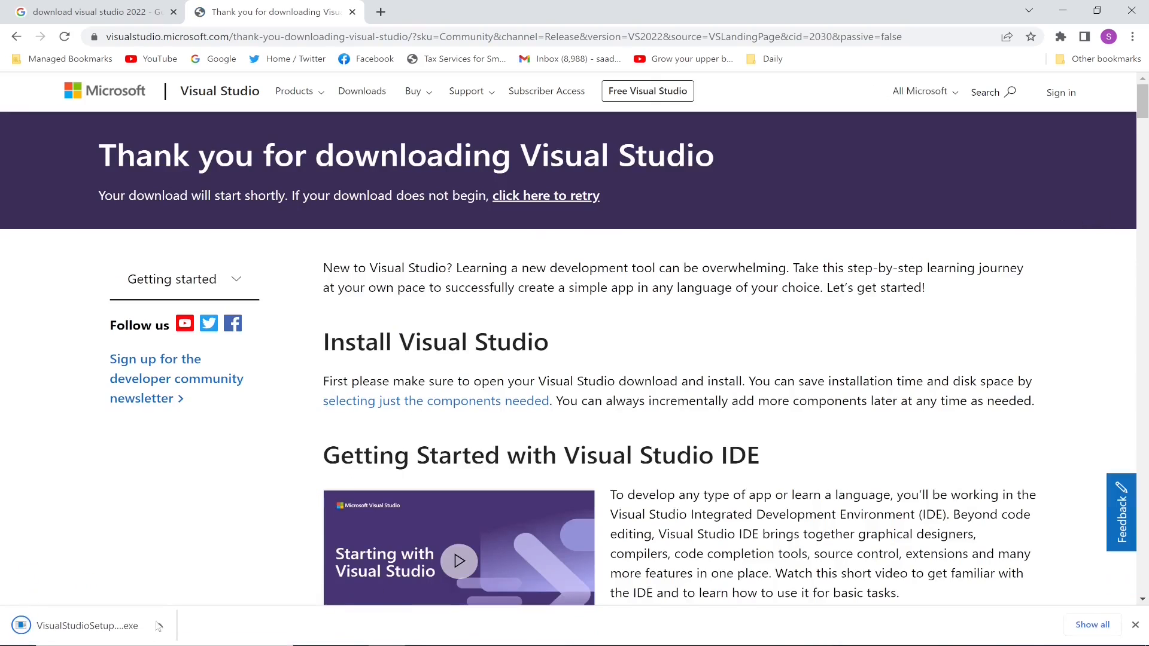
- Find the downloaded setup file in its folder, run VisualStudioSetup, and accept the terms to start the Visual Studio Installer preparation
left_click(1085, 625)
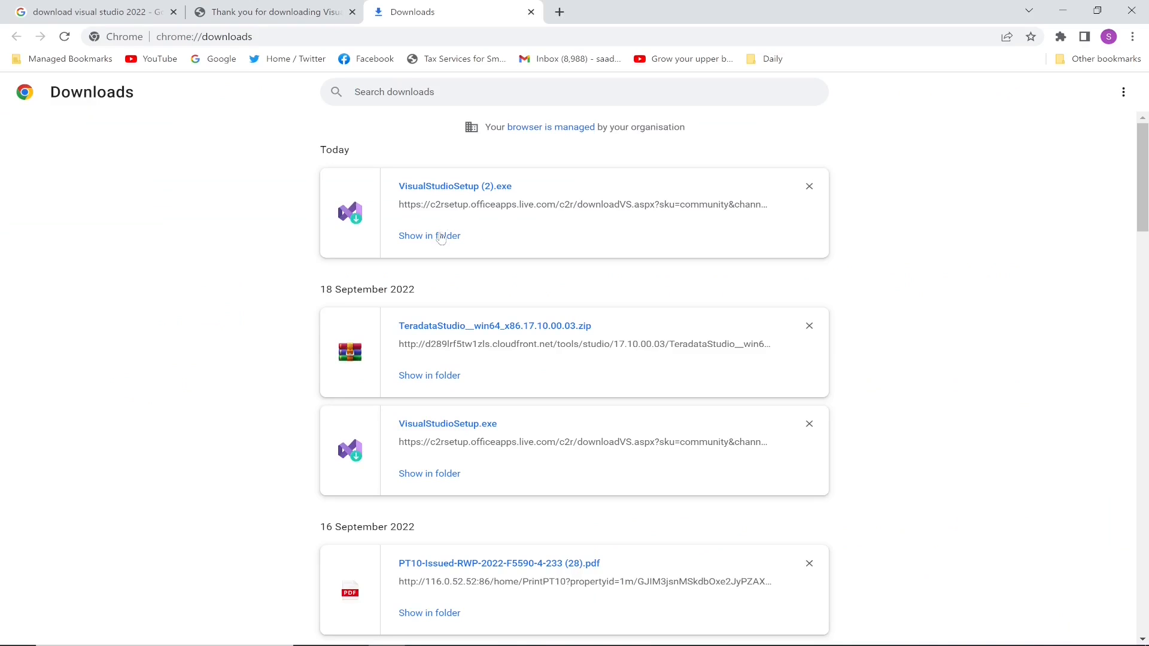
left_click(436, 236)
double_click(317, 210)
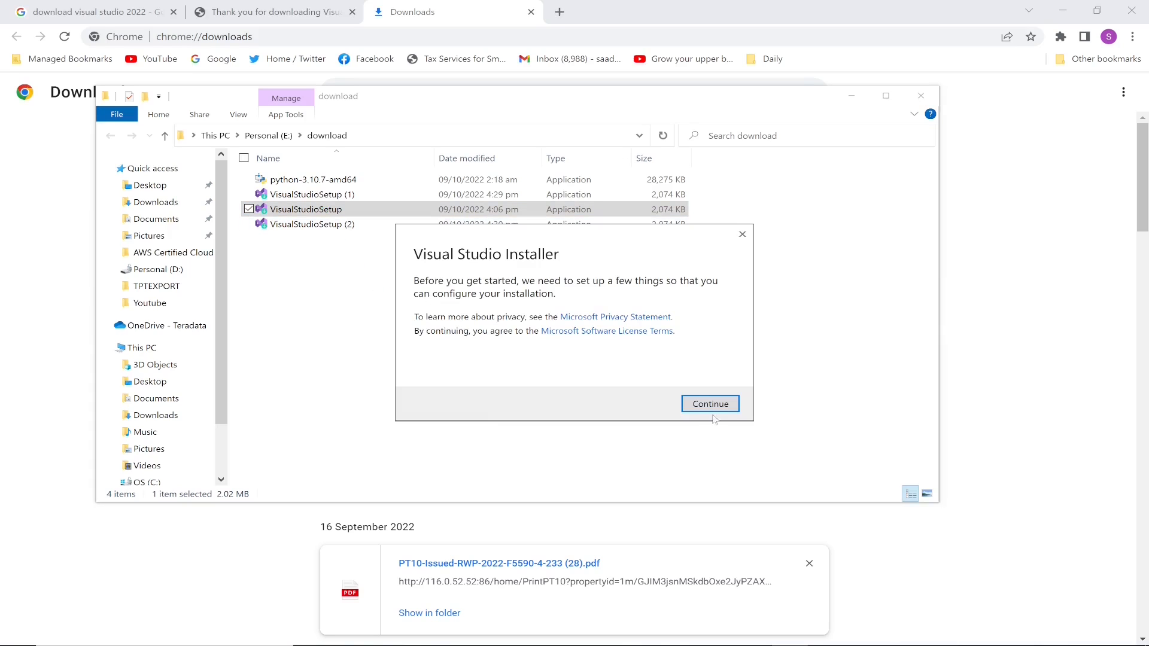
left_click(707, 405)
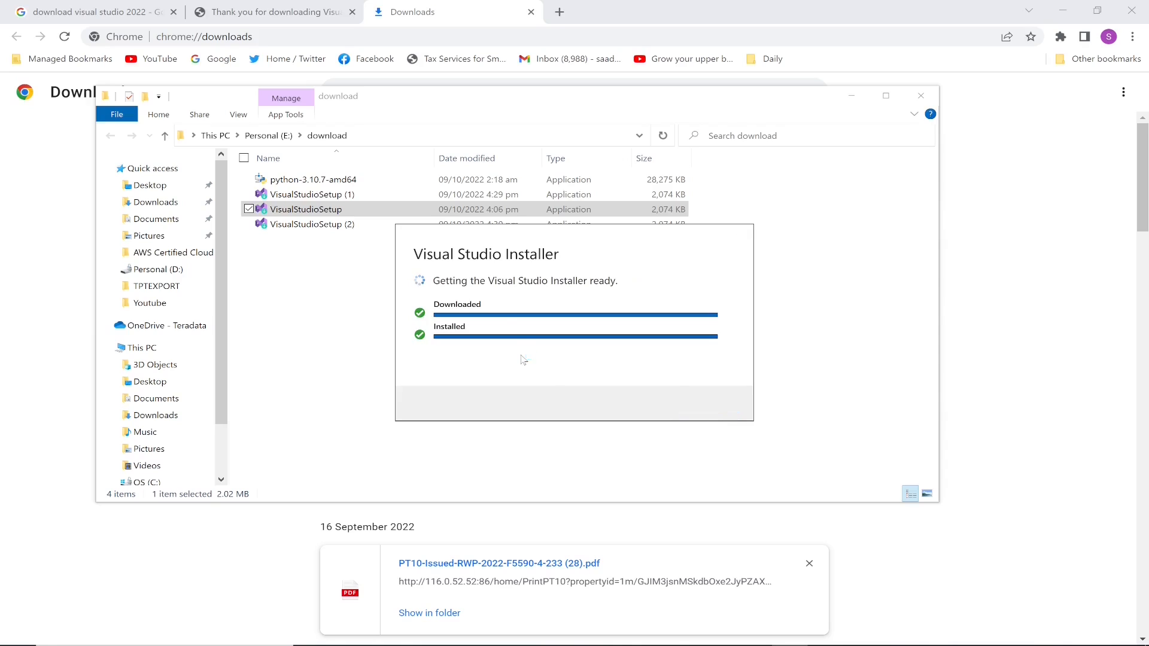
left_click_drag(482, 239, 447, 178)
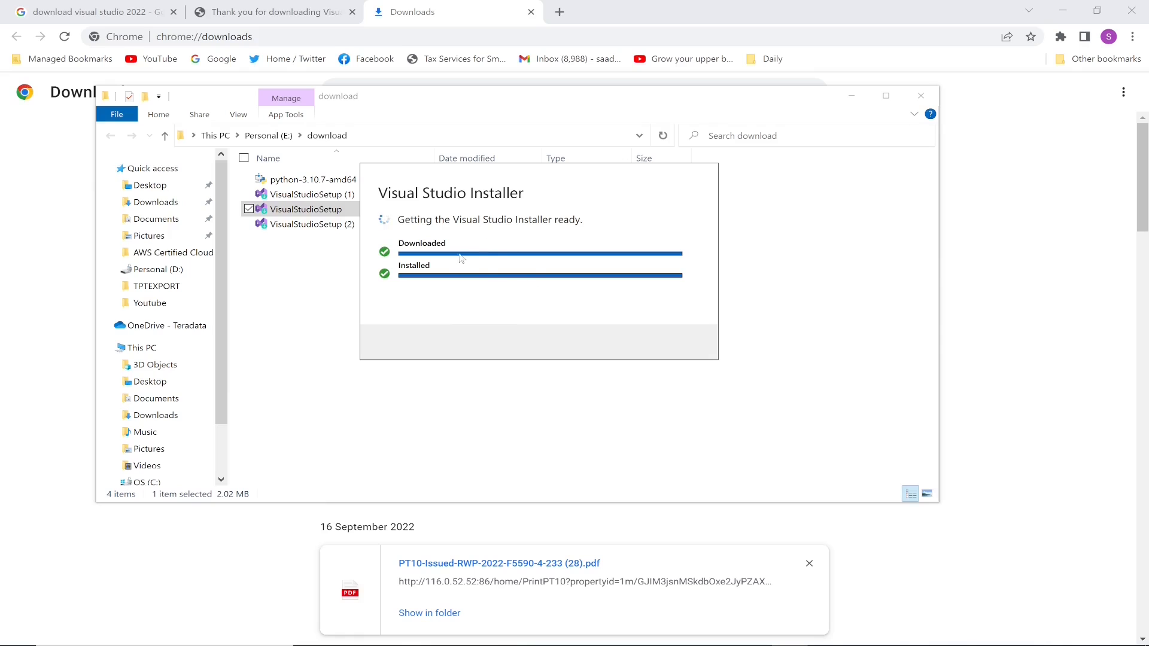
- Return to the Google results and search for "download visual studio older version"
left_click(273, 5)
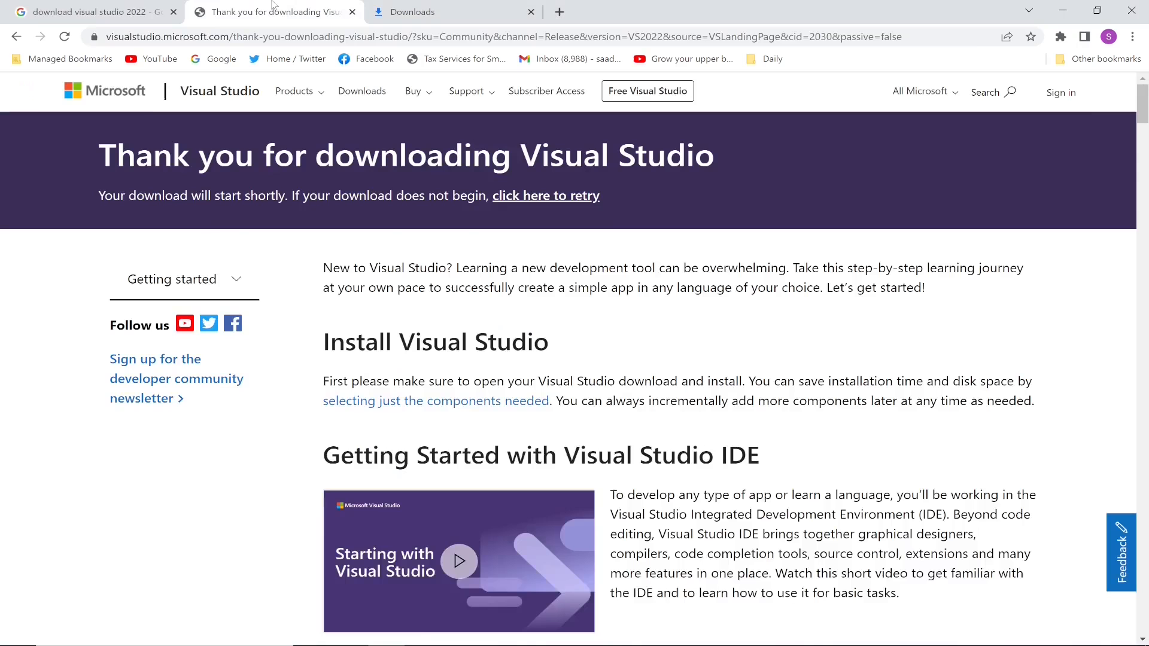
left_click(83, 8)
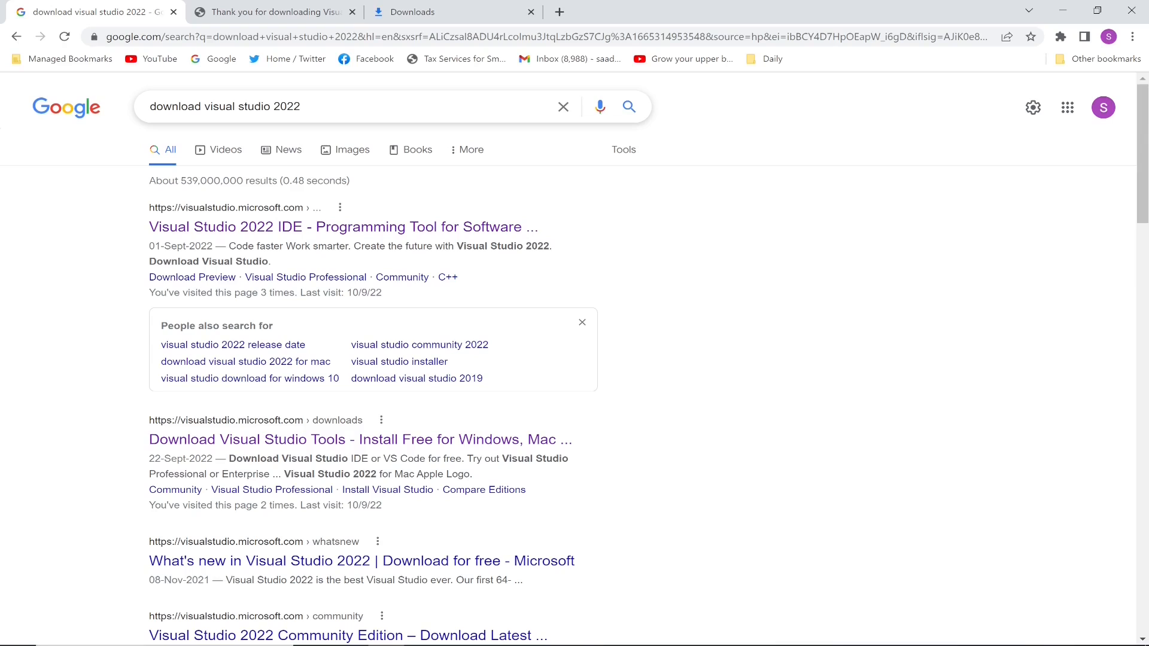
left_click(335, 107)
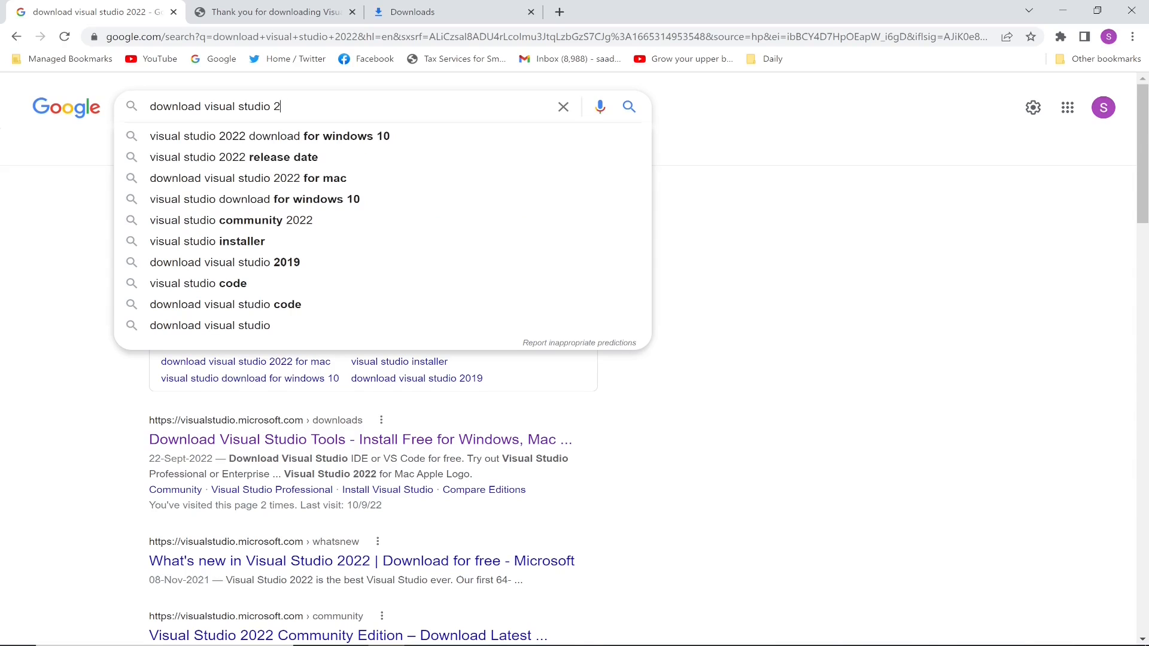
key("BackSpace")
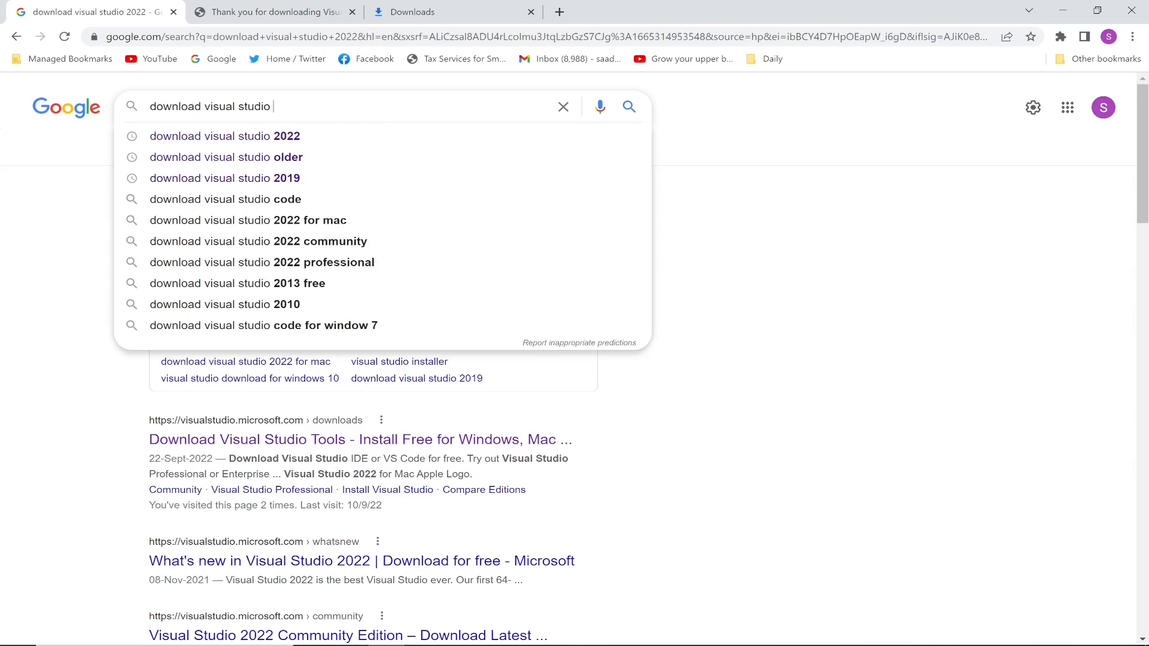
type("old")
key("Down")
key("Down")
key("Return")
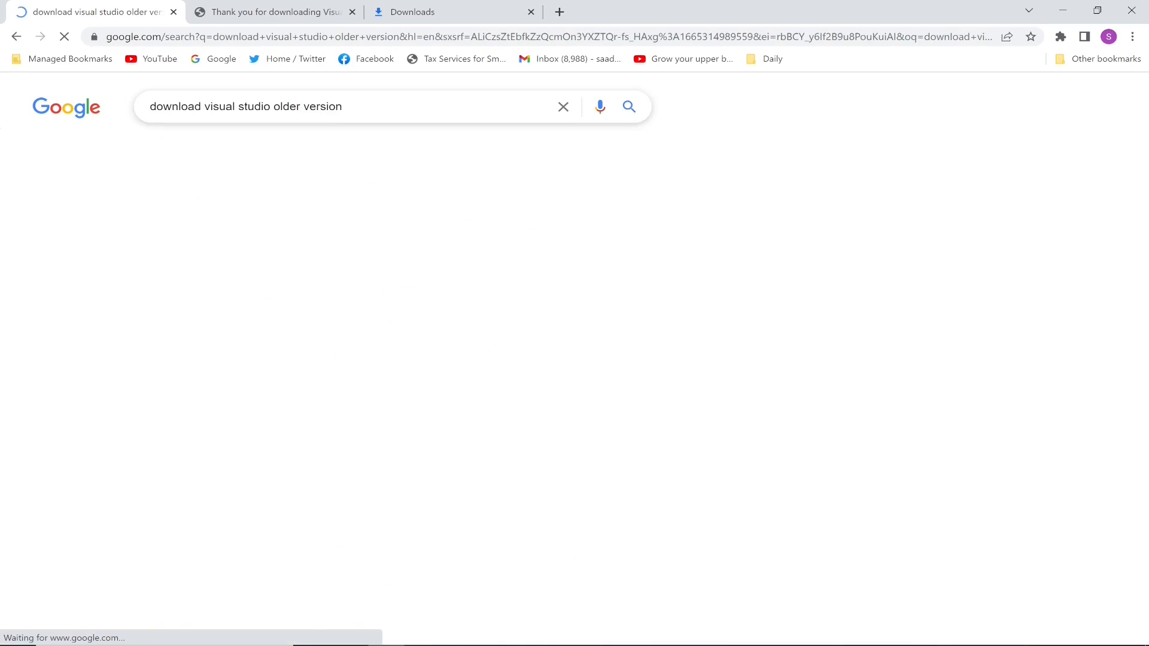
- Open the Microsoft Visual Studio Older Downloads result in a separate browser tab and view it
right_click(345, 231)
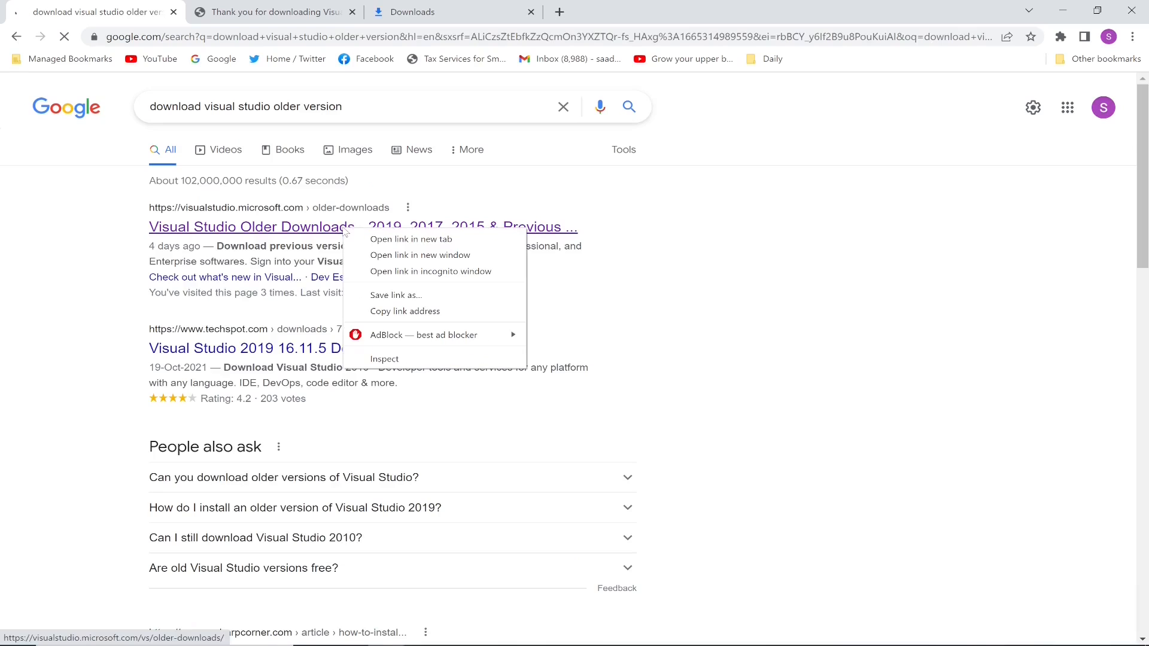
left_click(395, 239)
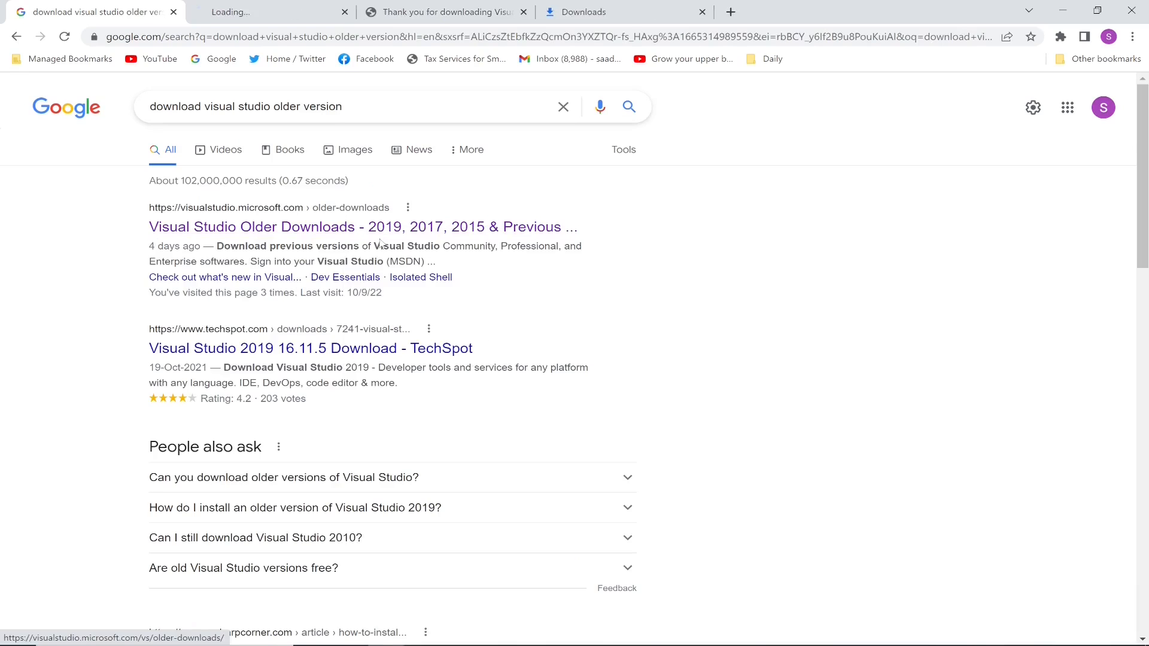
left_click(255, 5)
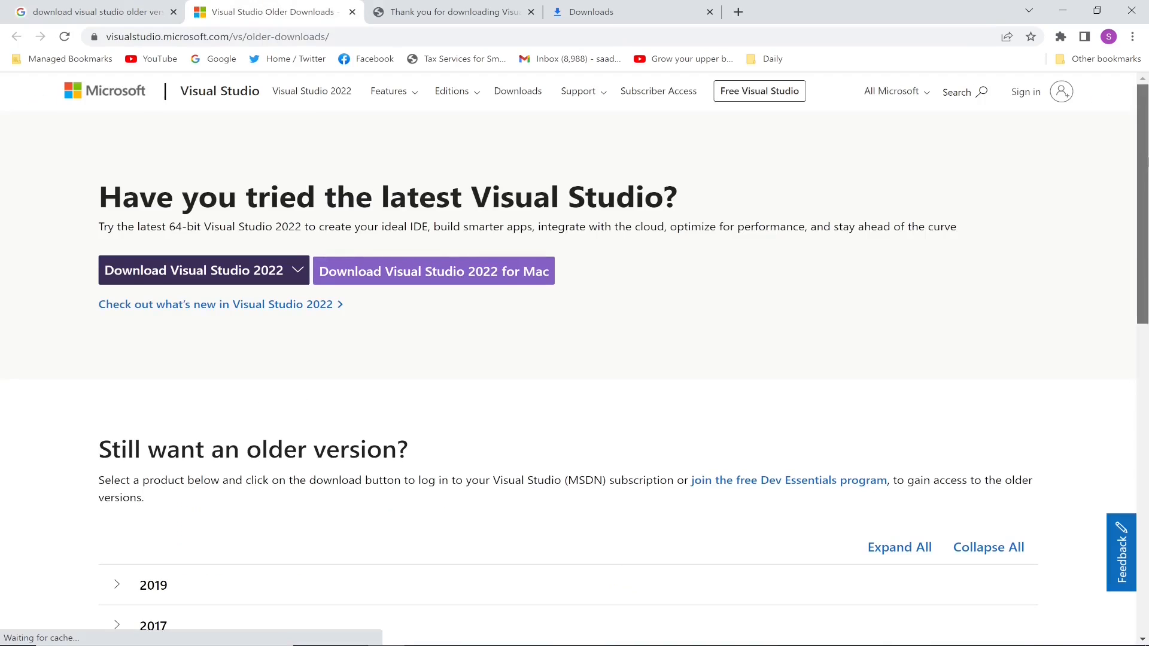
- Inspect the 2019 and 2017 entries under the older versions, collapsing each one after viewing it
scroll(206, 325, "down", 5)
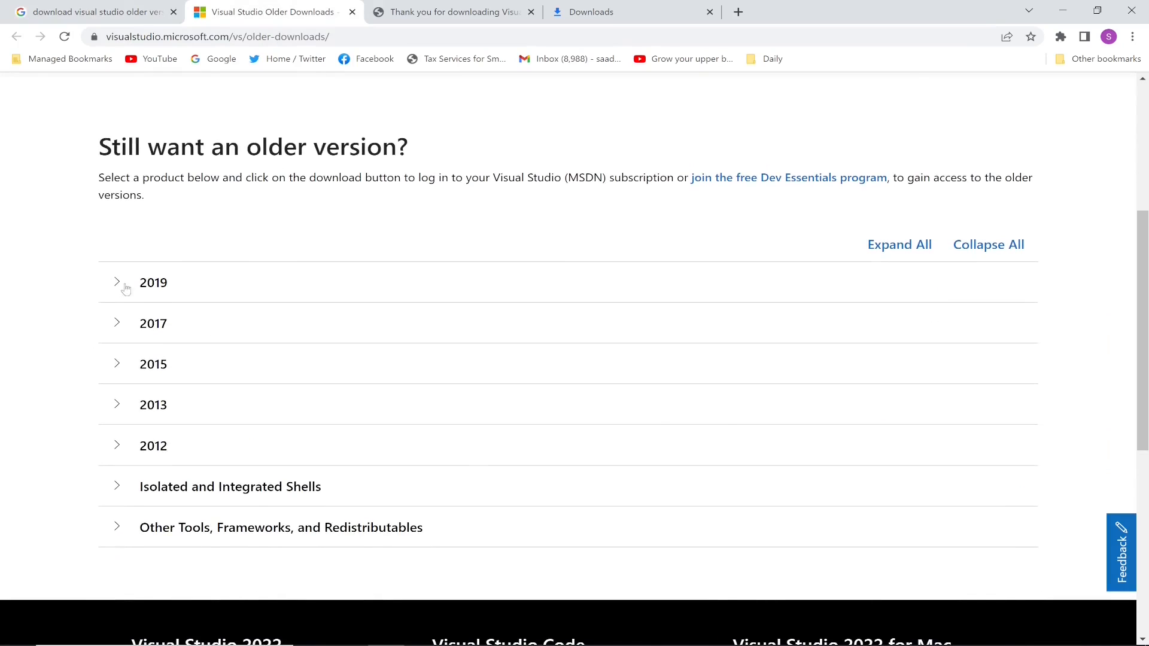
left_click(125, 290)
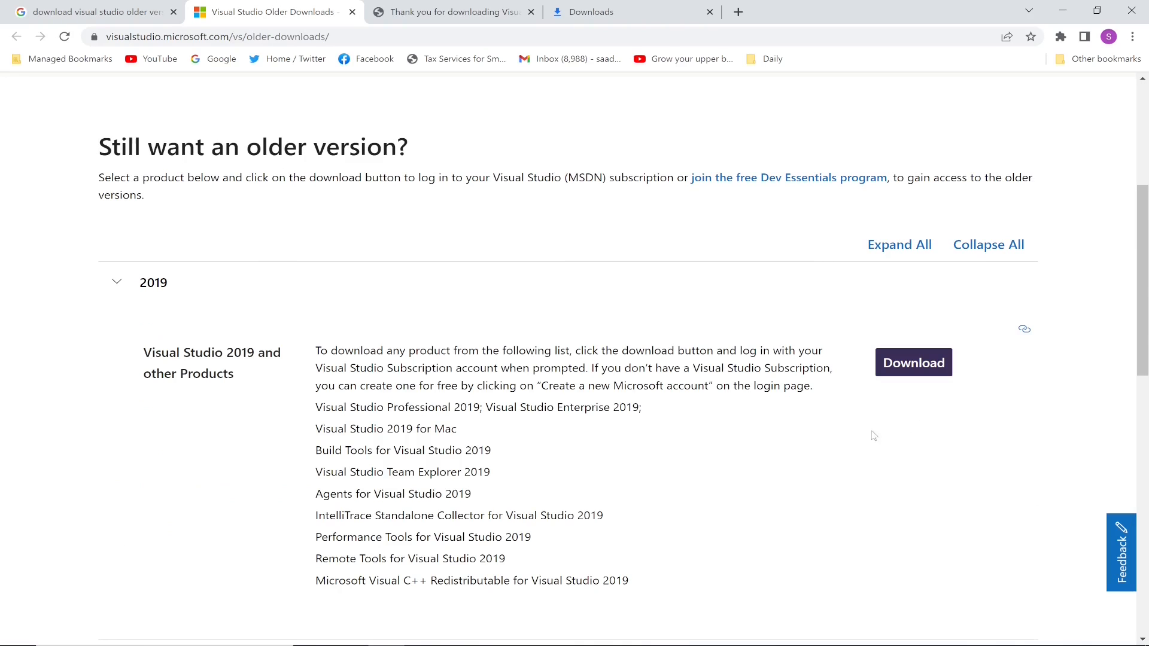
left_click(121, 291)
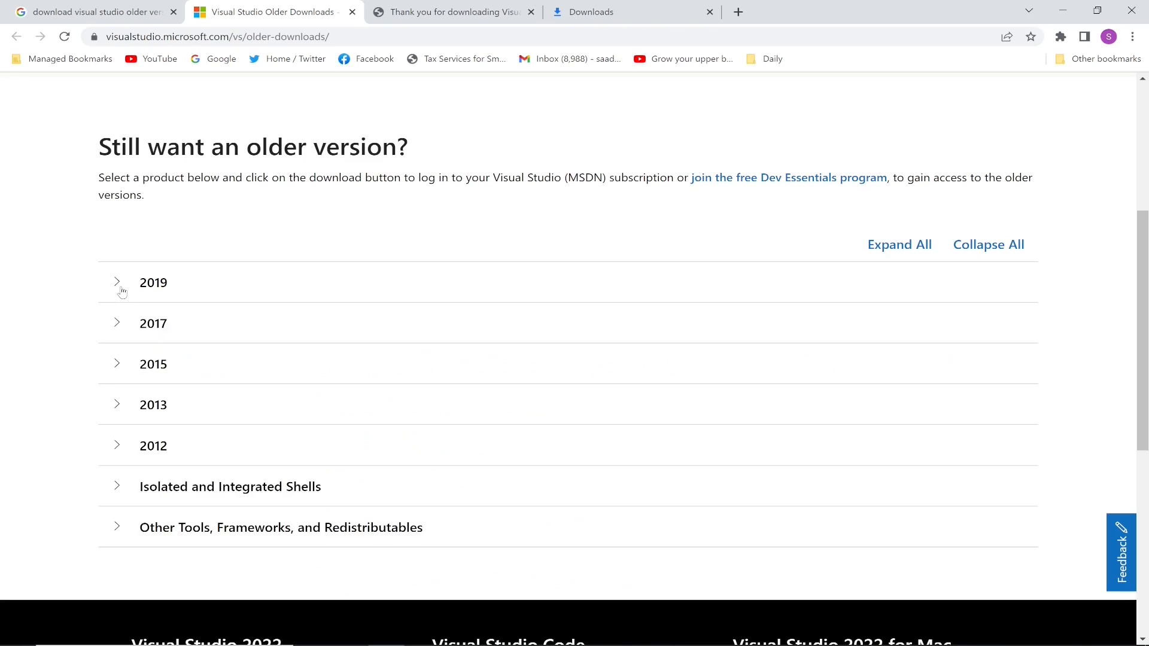
left_click(116, 328)
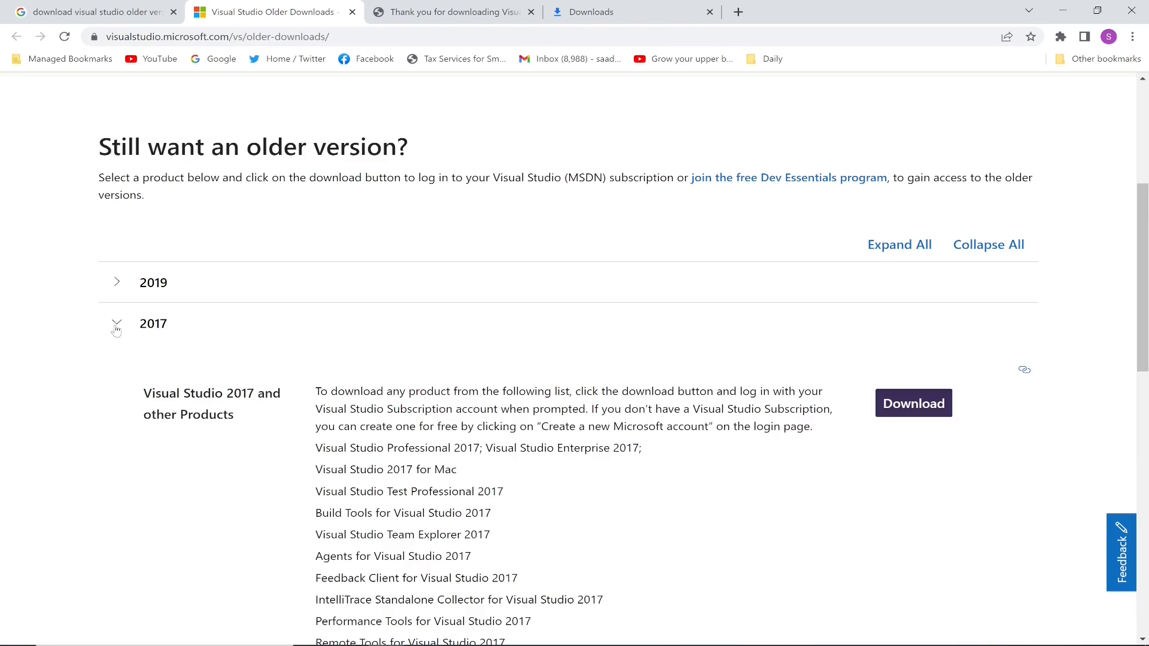
left_click(116, 328)
- Go back to the Visual Studio Installer and review its individual components, language packs and installation locations
left_click(467, 5)
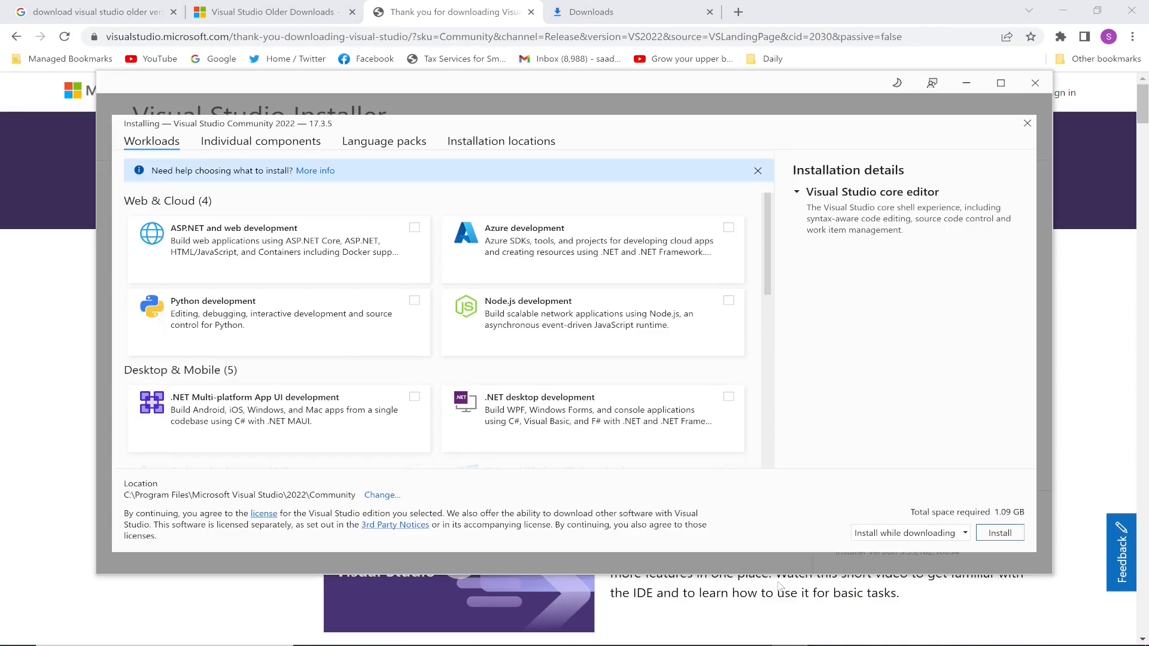
left_click(242, 148)
left_click(365, 144)
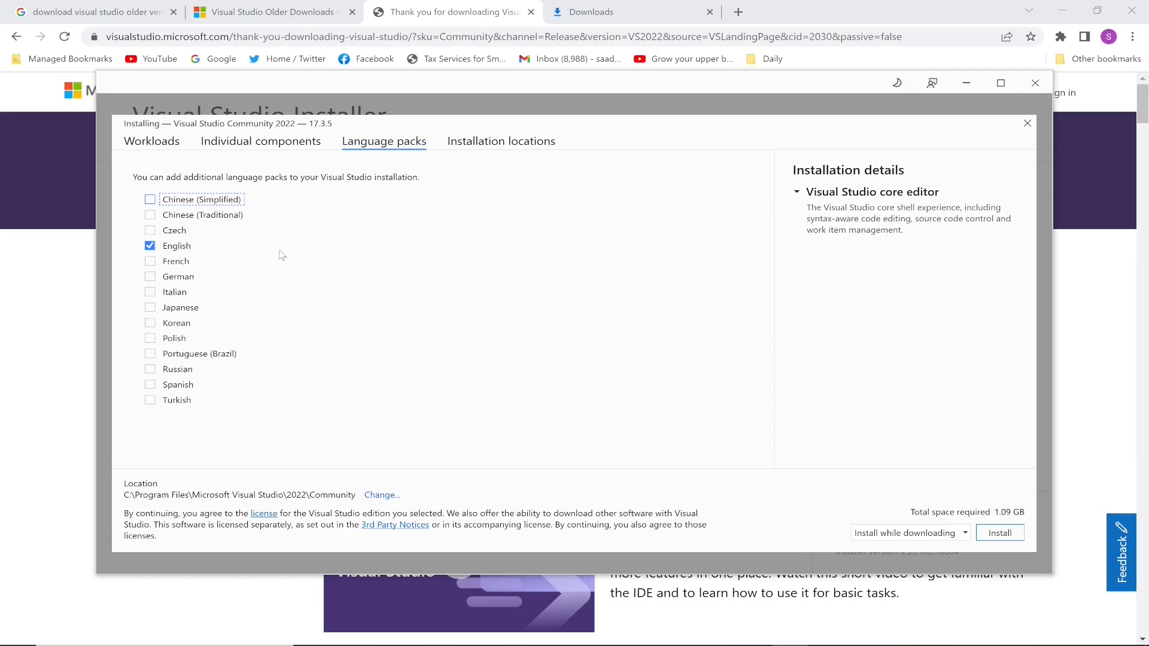
left_click(501, 143)
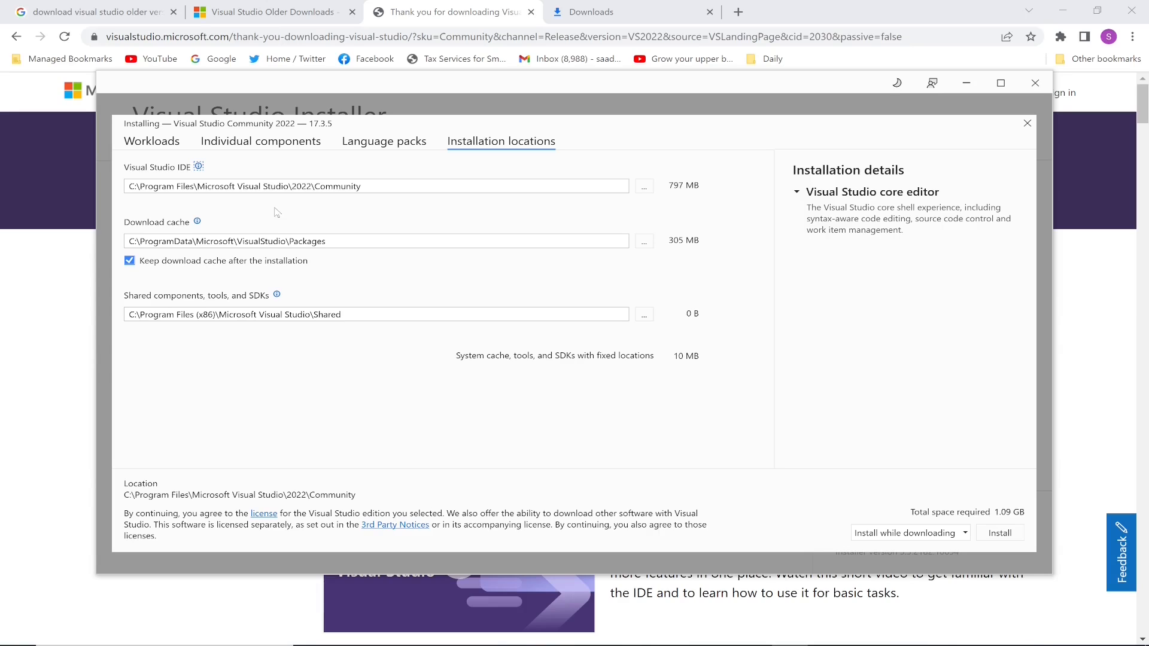
- Try adding the Python development workload to the installation to check its required space, and clear it again
left_click(147, 144)
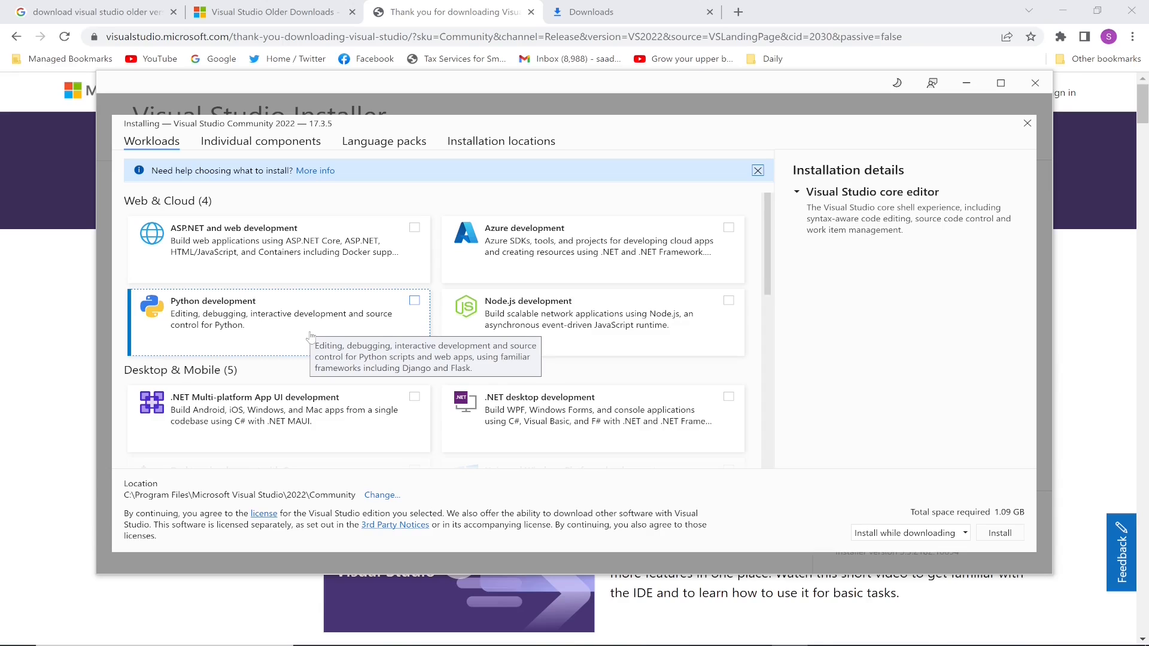
left_click(414, 301)
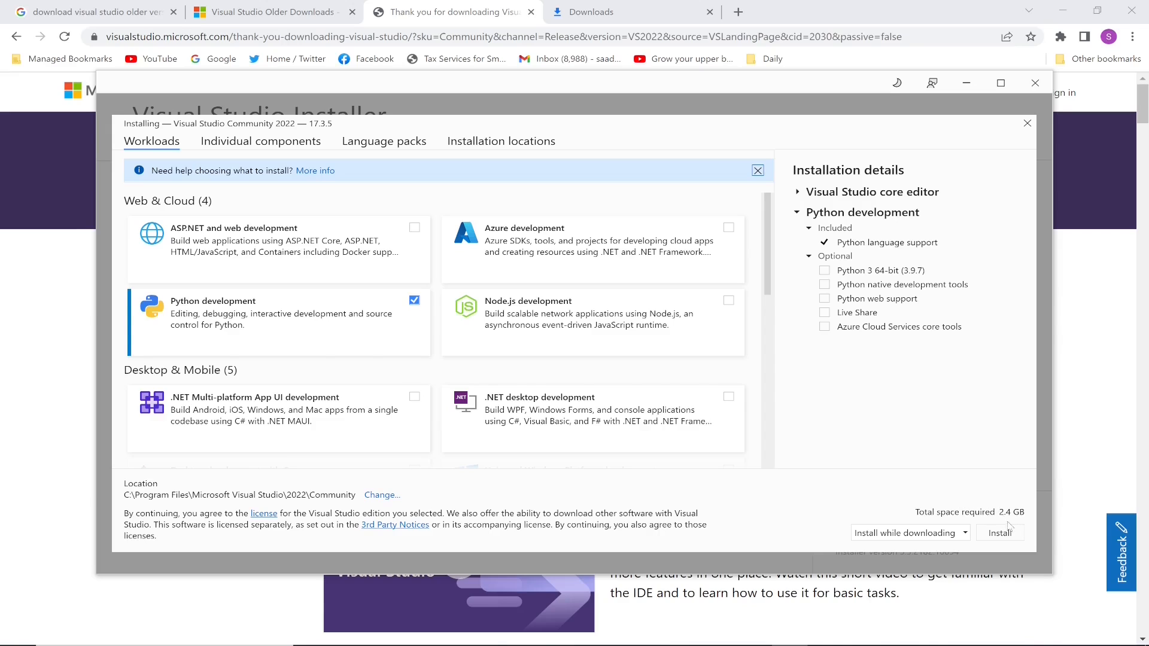
left_click(414, 302)
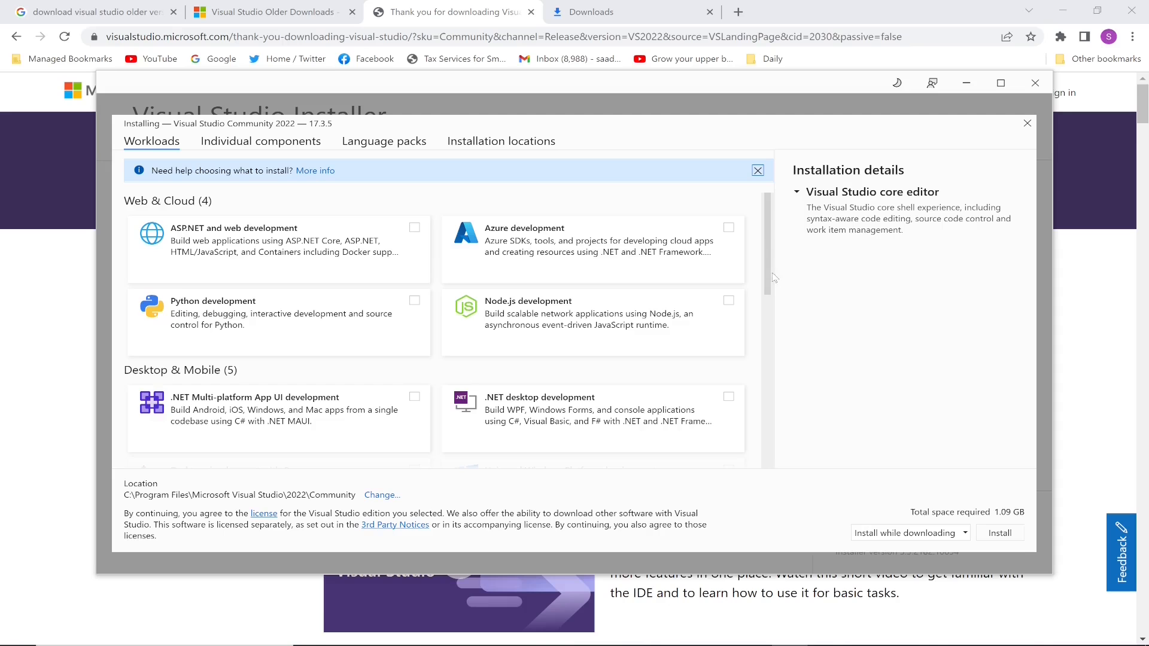
- Try the Game development with C++ workload, clear it, and select Data storage and processing instead
left_click_drag(770, 273, 773, 425)
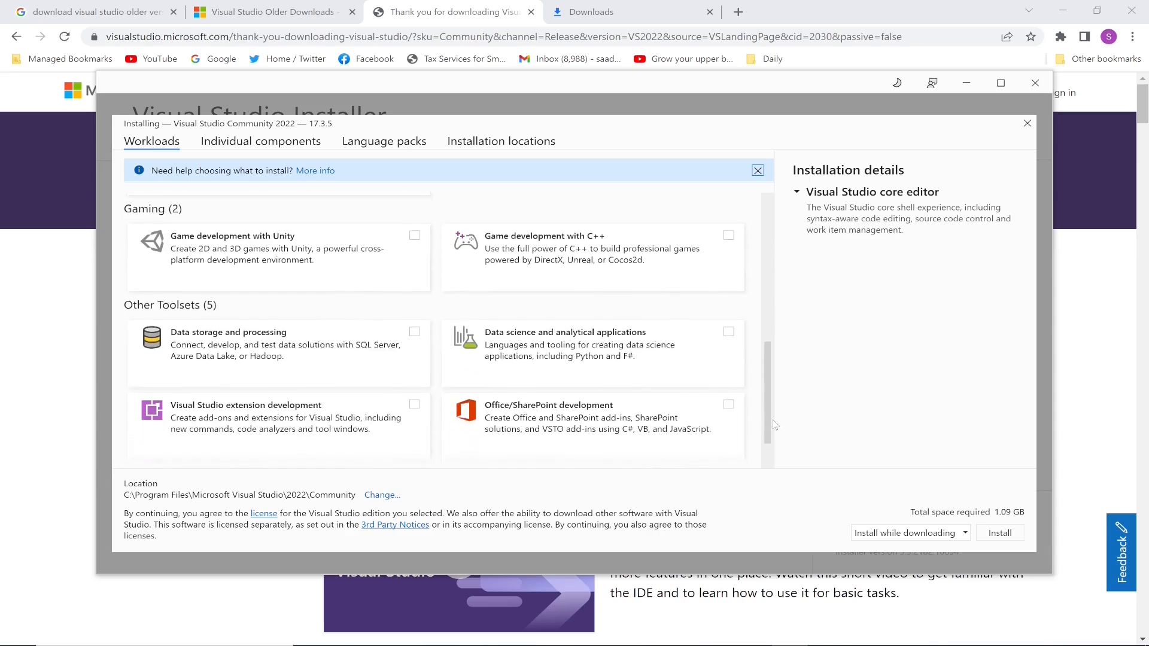
scroll(771, 418, "up", 3)
left_click(728, 309)
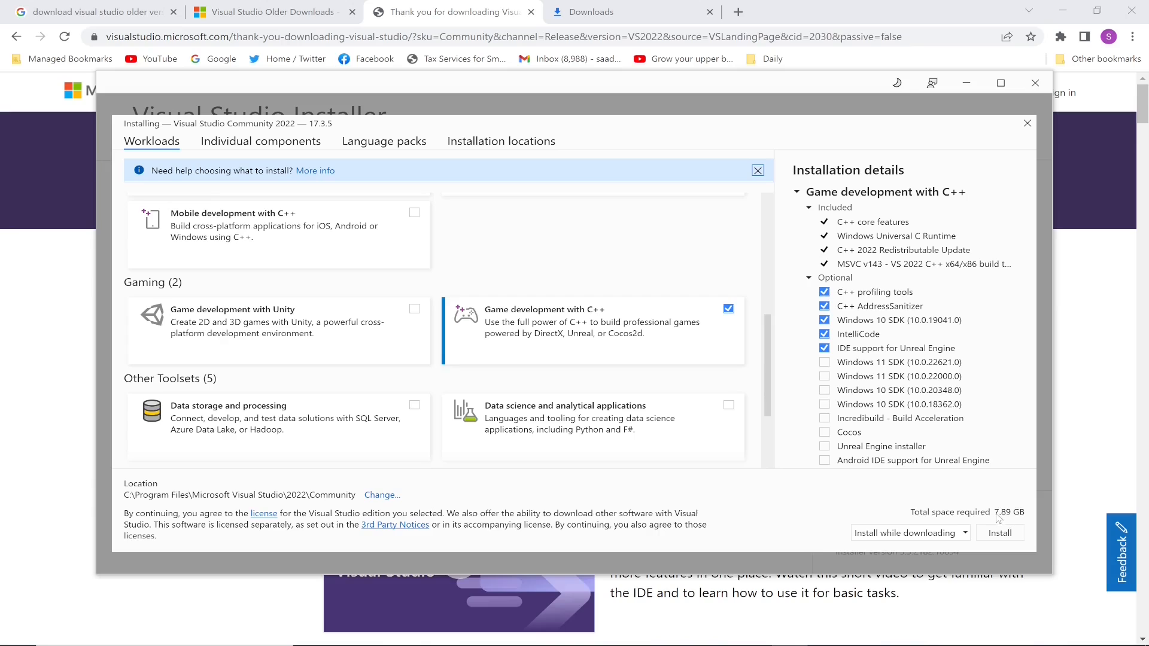
left_click(728, 309)
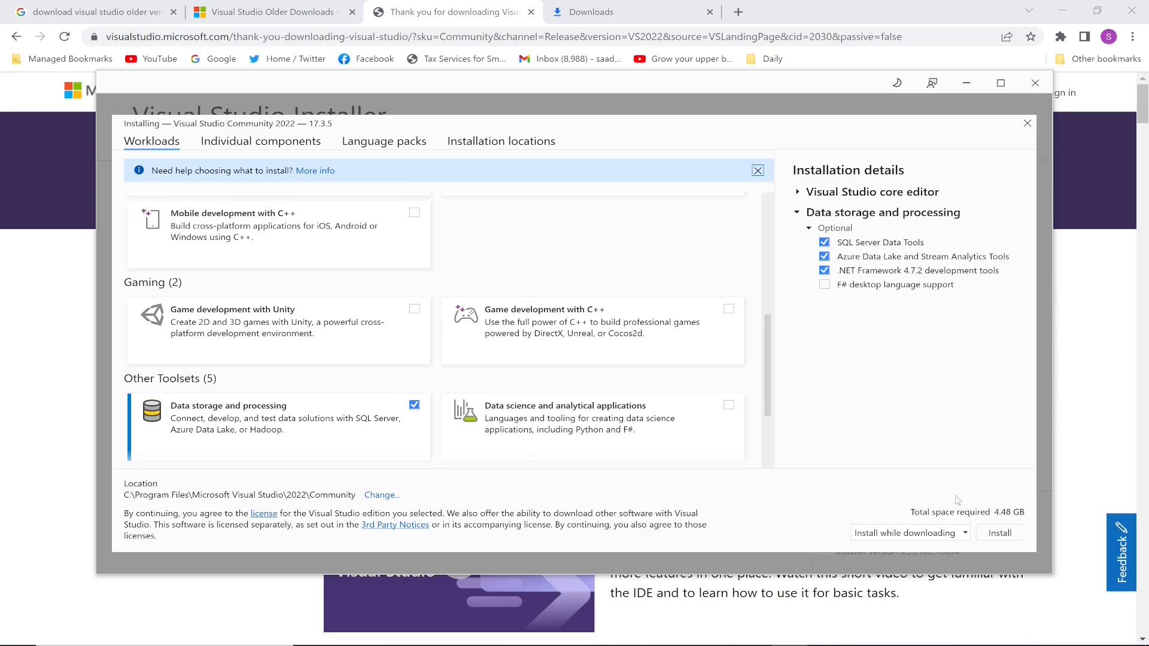
left_click_drag(768, 373, 761, 221)
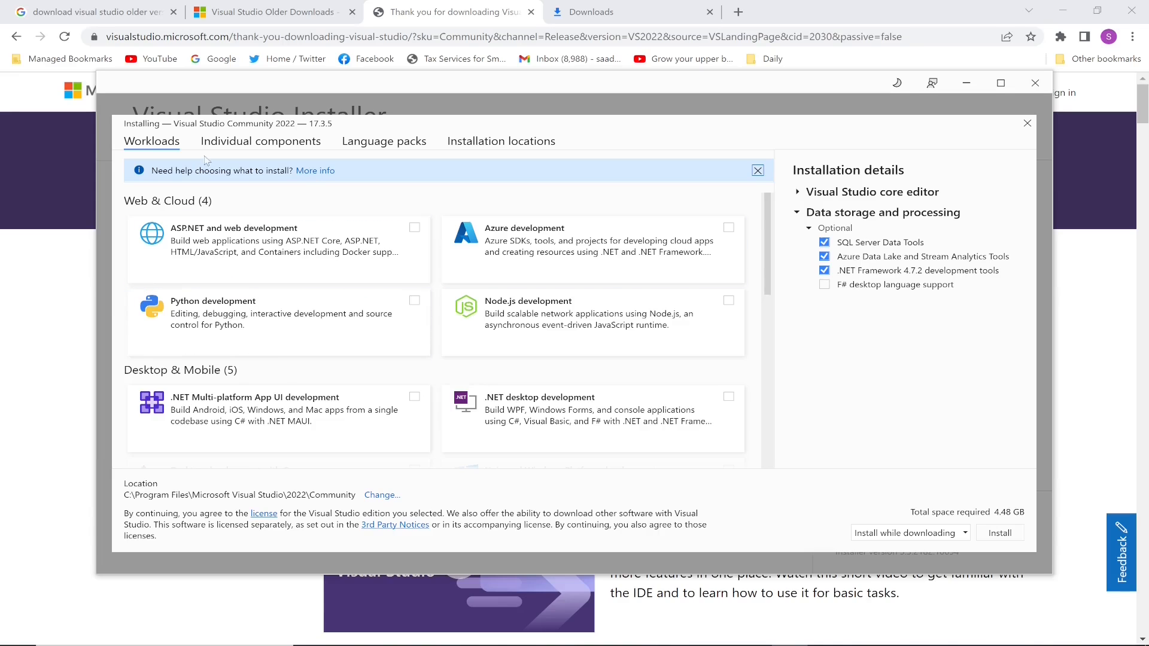
- Check the individual components included with the chosen workload and return to the workload list
left_click(246, 143)
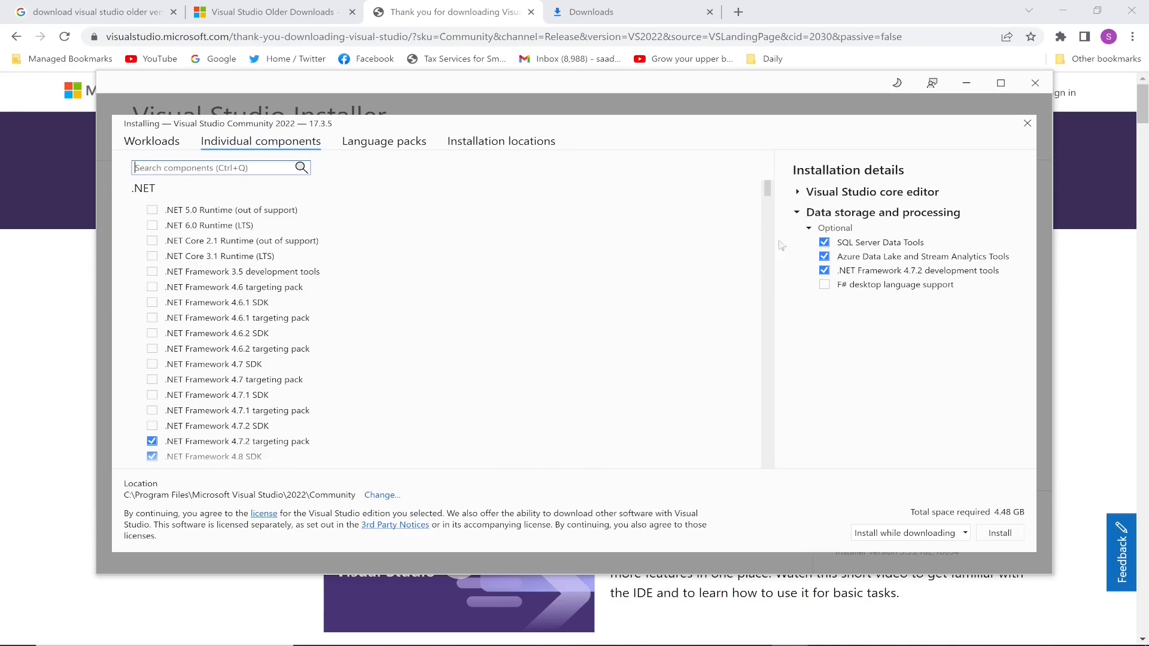
mouse_move(768, 193)
left_mouse_down()
mouse_move(768, 251)
mouse_move(767, 187)
left_mouse_up()
left_click(145, 139)
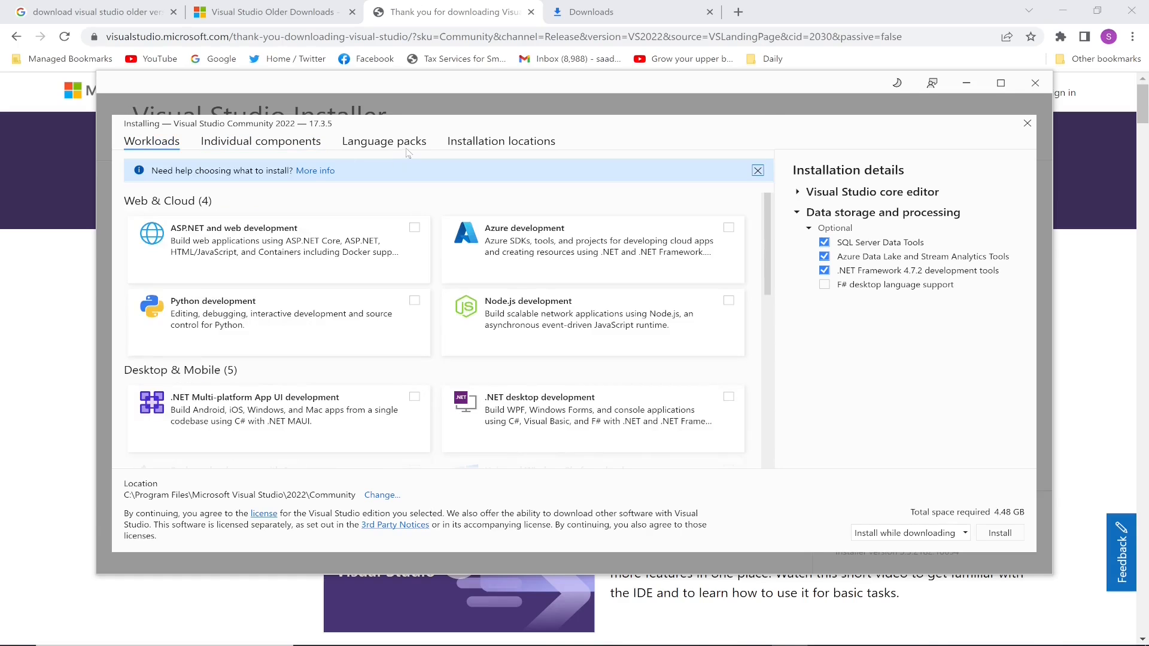
- Install Visual Studio Community 2022 with the Install while downloading option, and minimize the browser behind the installer
left_click(967, 537)
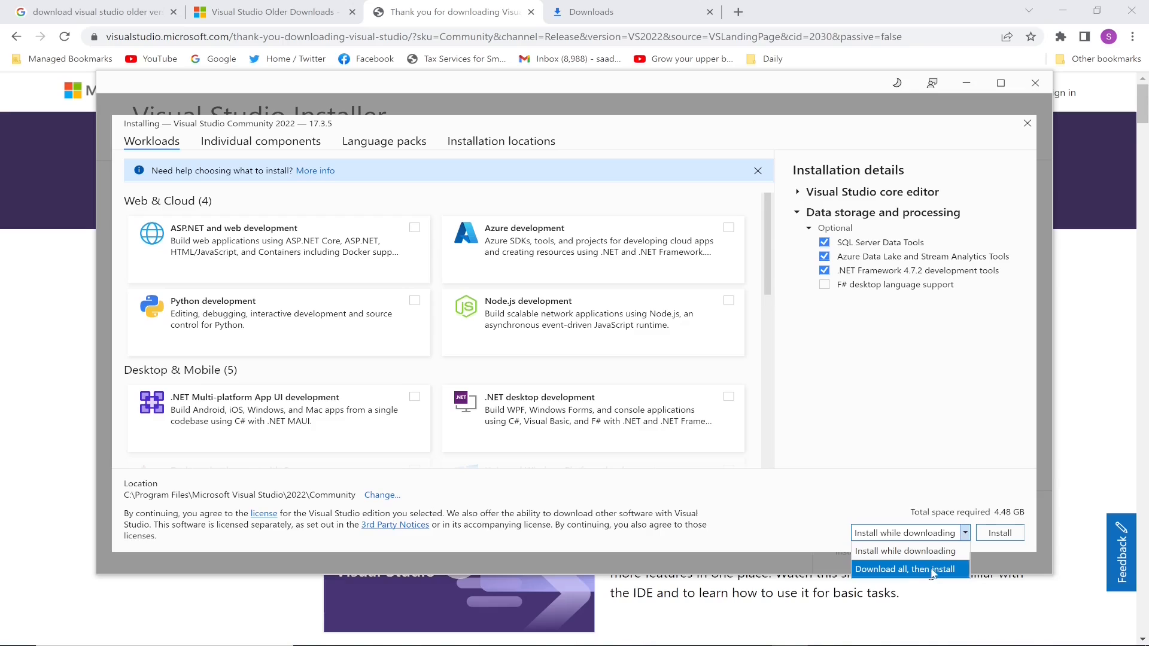
left_click(903, 554)
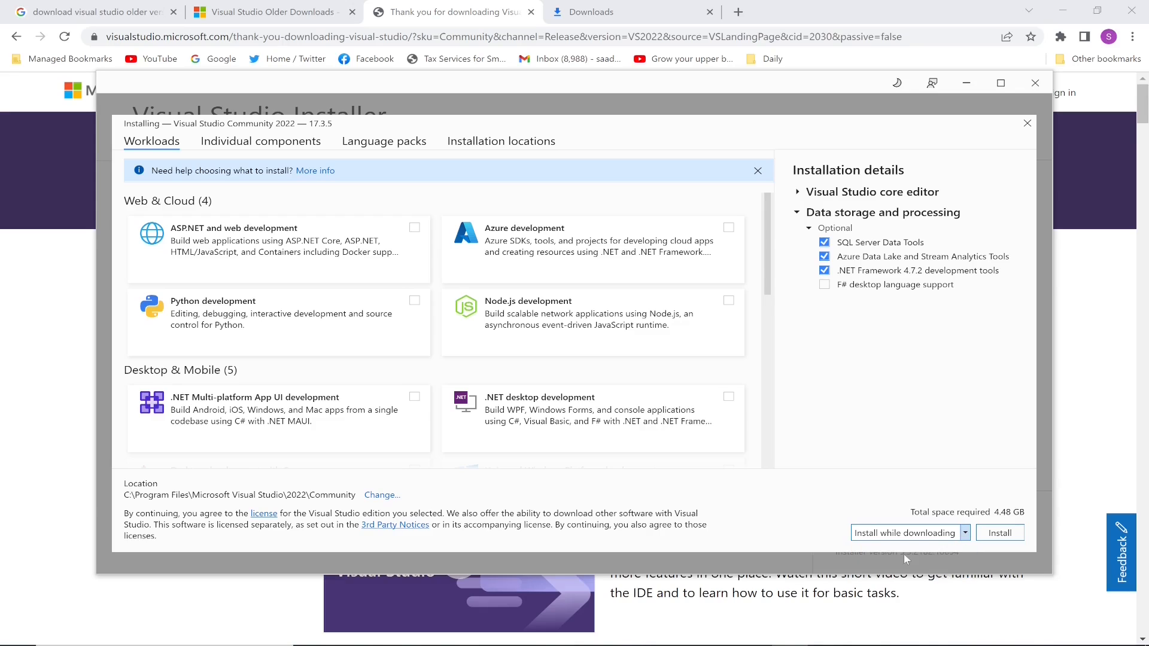
left_click(1000, 533)
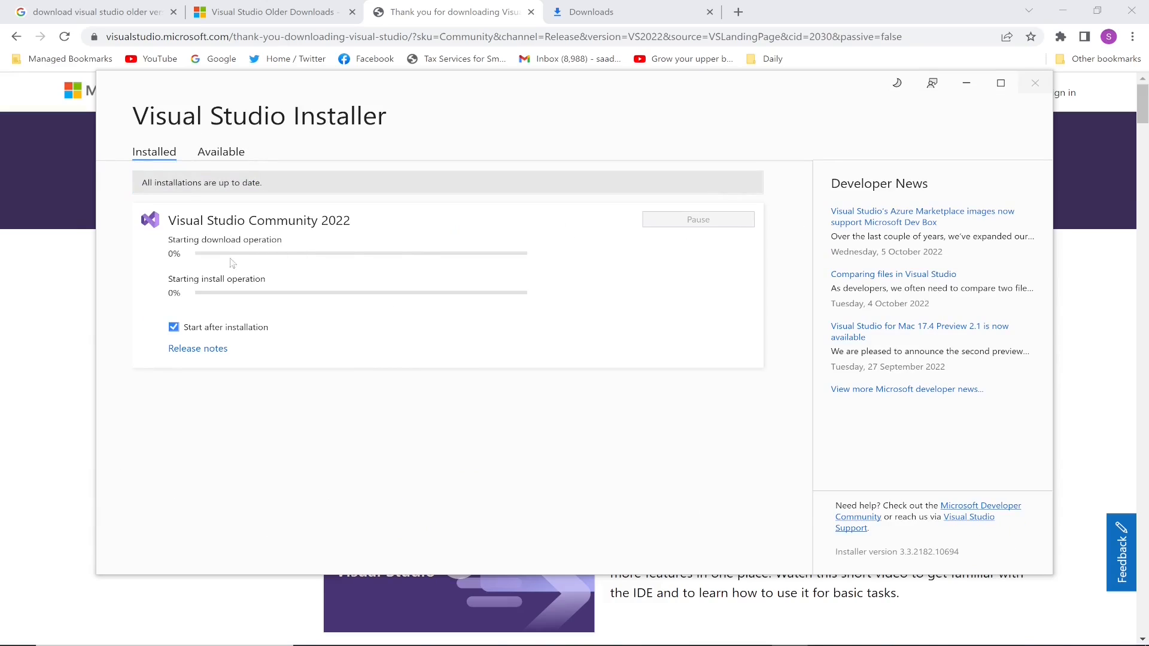
mouse_move(319, 90)
left_mouse_down()
mouse_move(337, 90)
mouse_move(317, 72)
left_mouse_up()
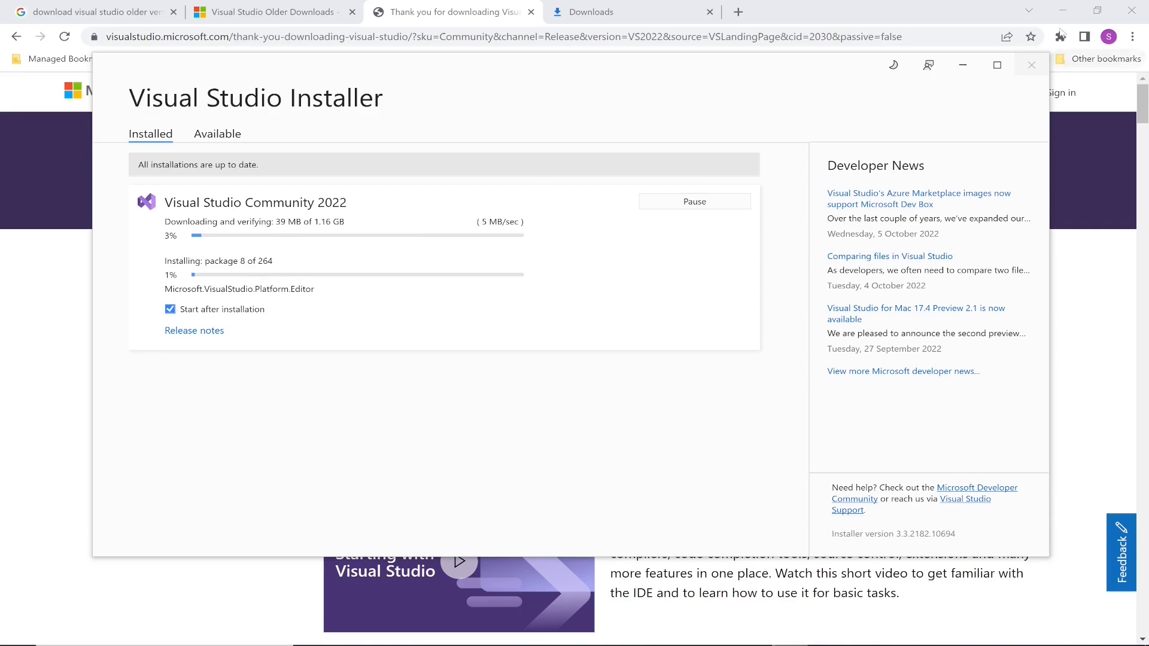
left_click(1062, 10)
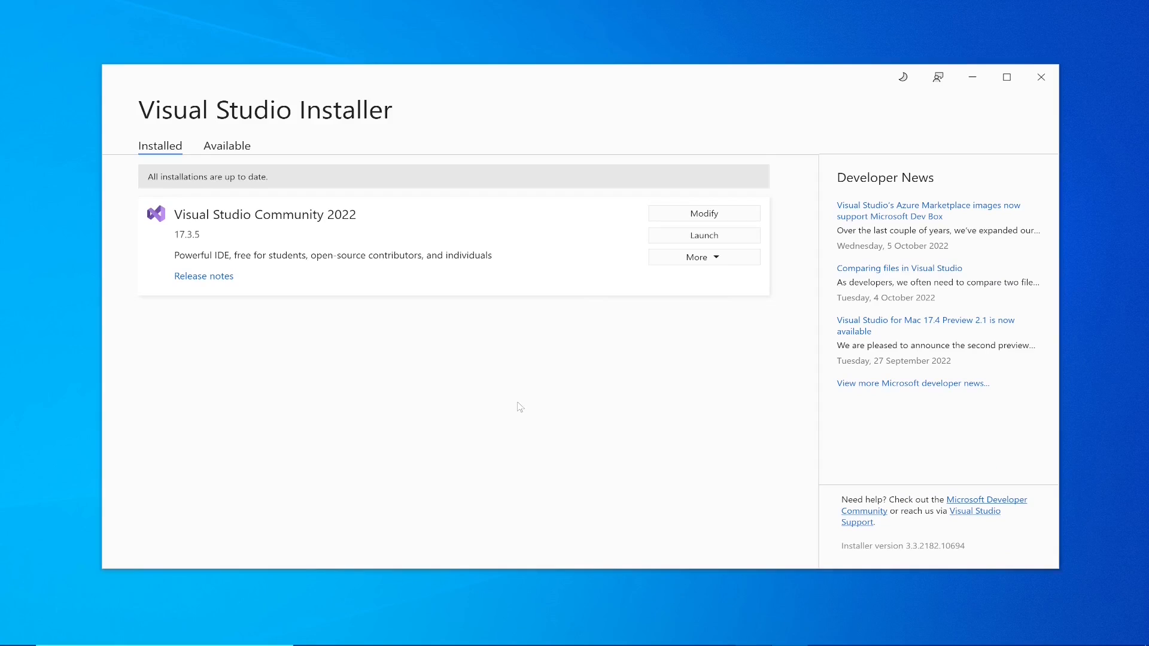
- Launch Visual Studio Community 2022 from the installer, continue without code, and open the extension manager
left_click(676, 239)
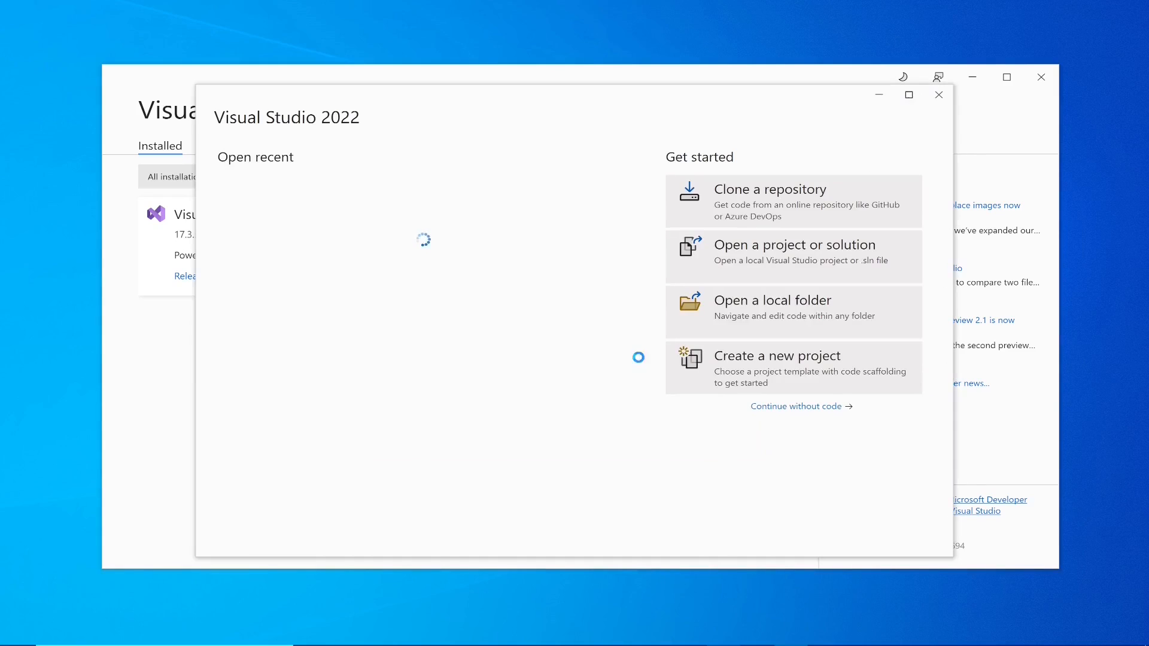
left_click(786, 406)
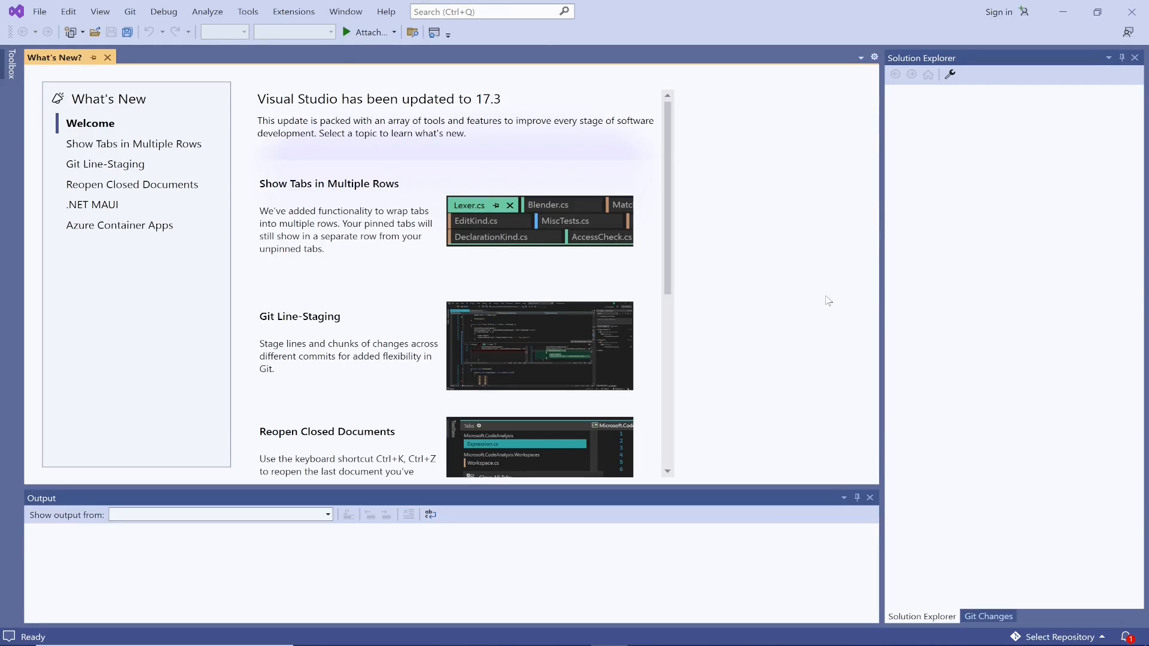
left_click(291, 10)
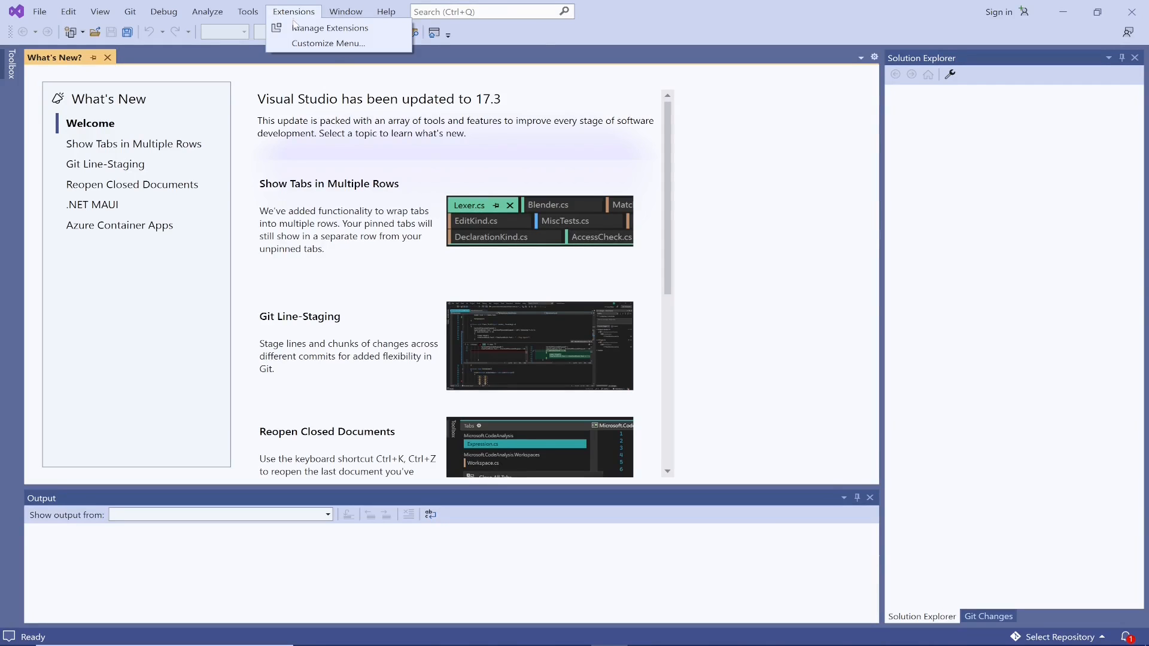
left_click(317, 27)
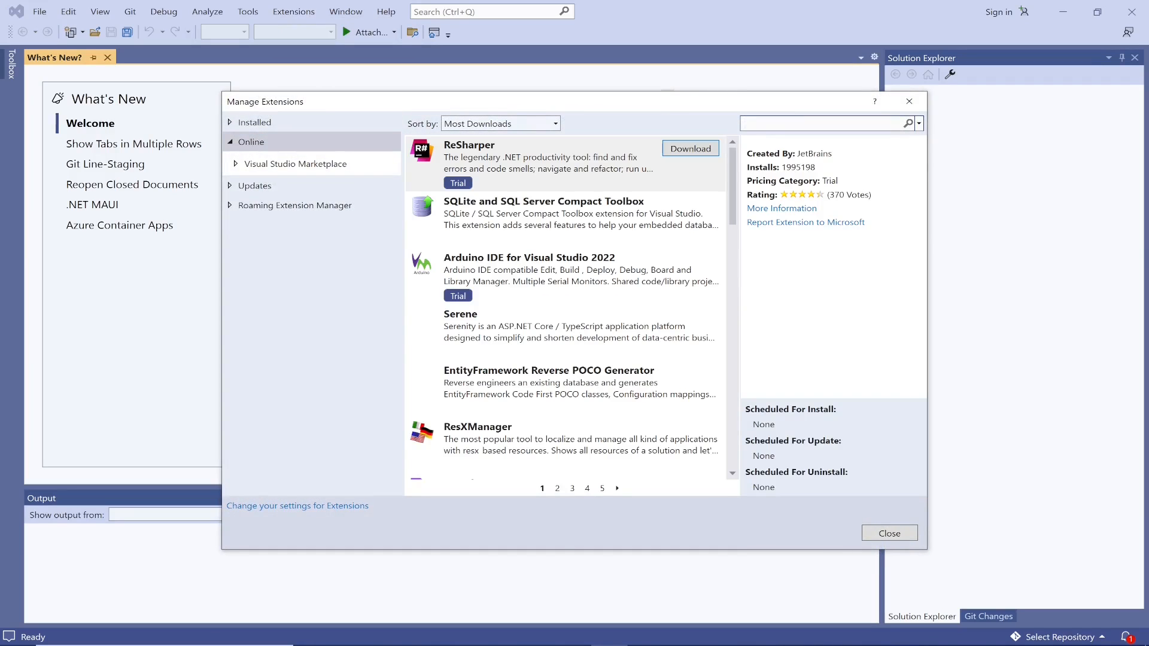
- Search the online extensions for "integration" and start downloading SQL Server Integration Services Projects 2022
type("inte")
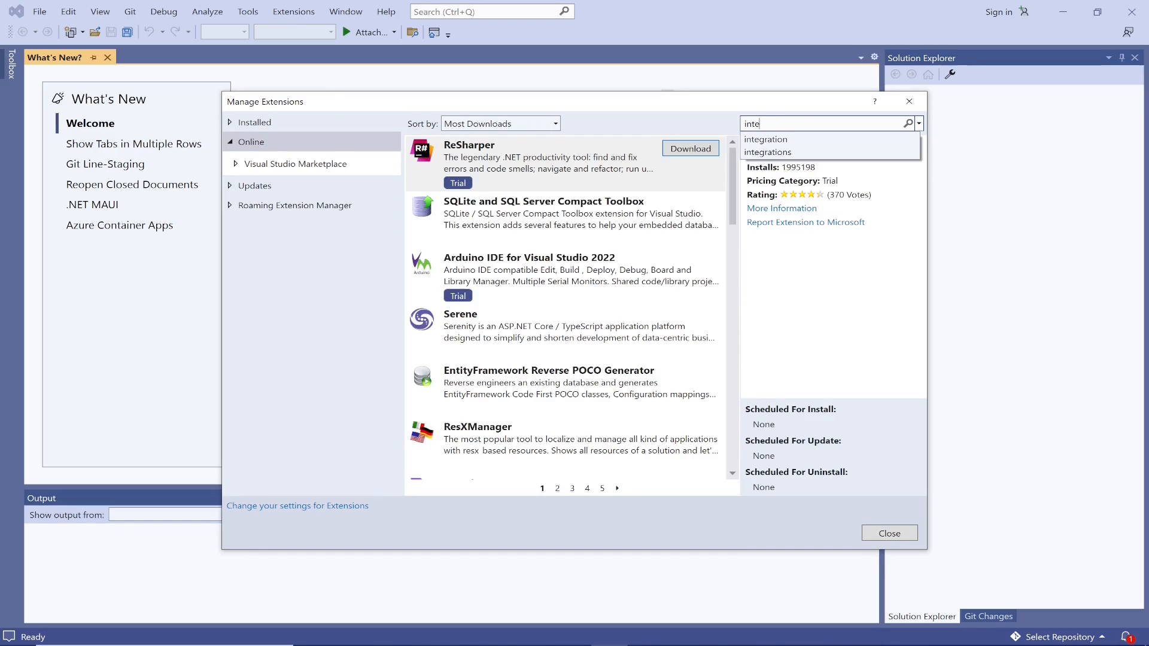
type("gration")
key("Return")
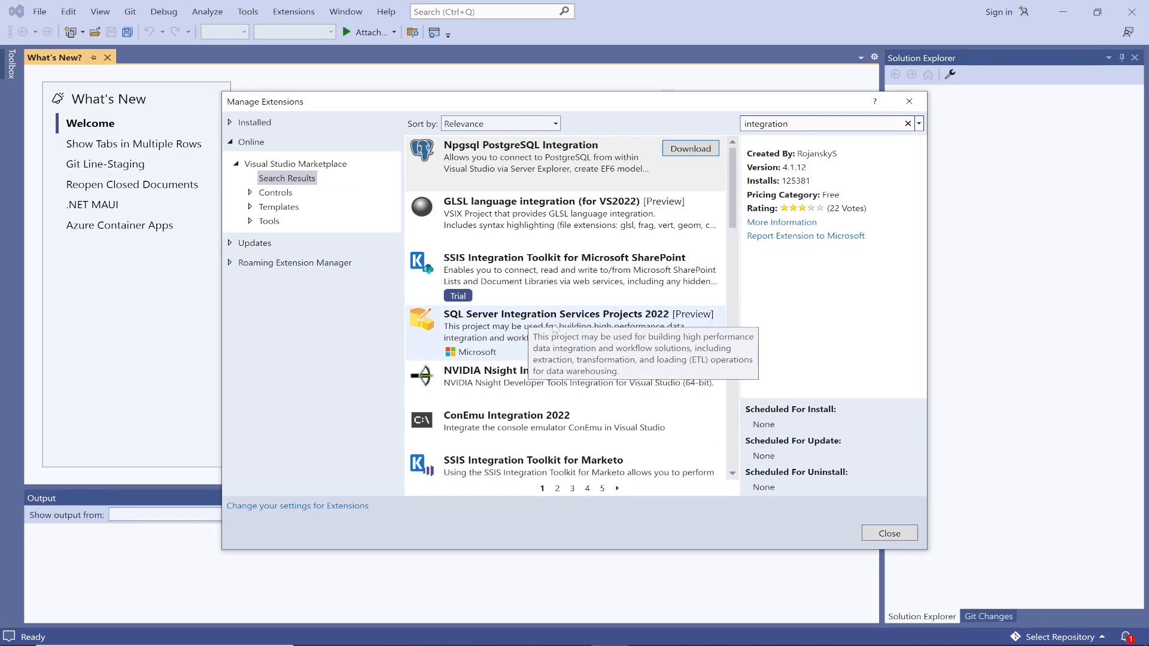
left_click(550, 326)
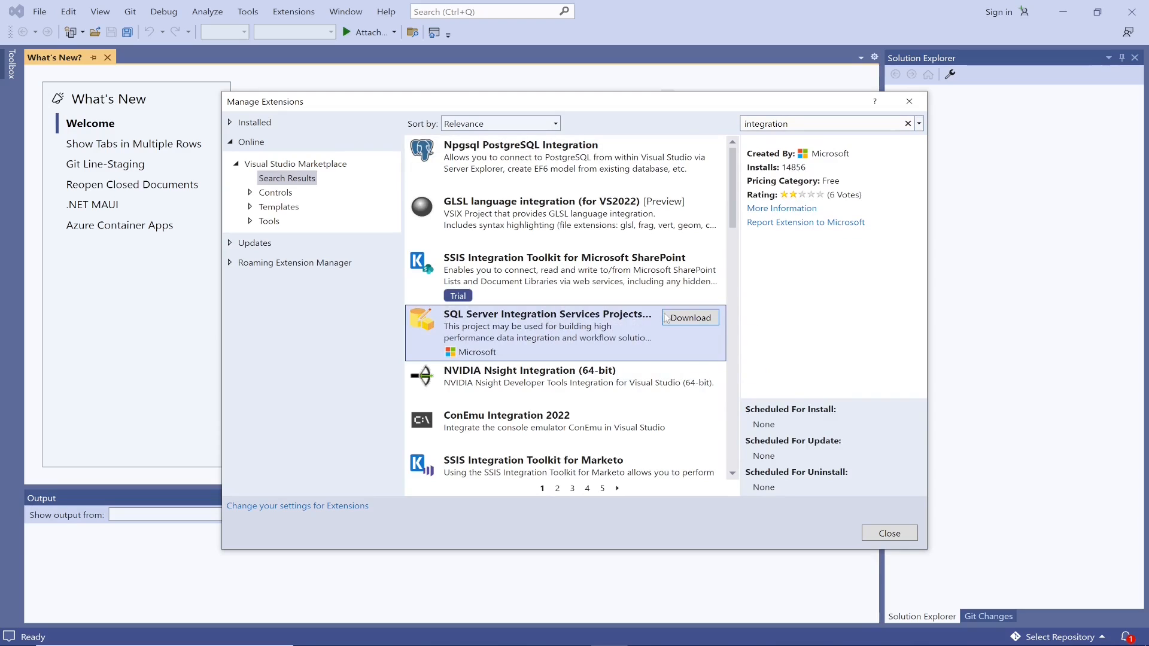
left_click(689, 318)
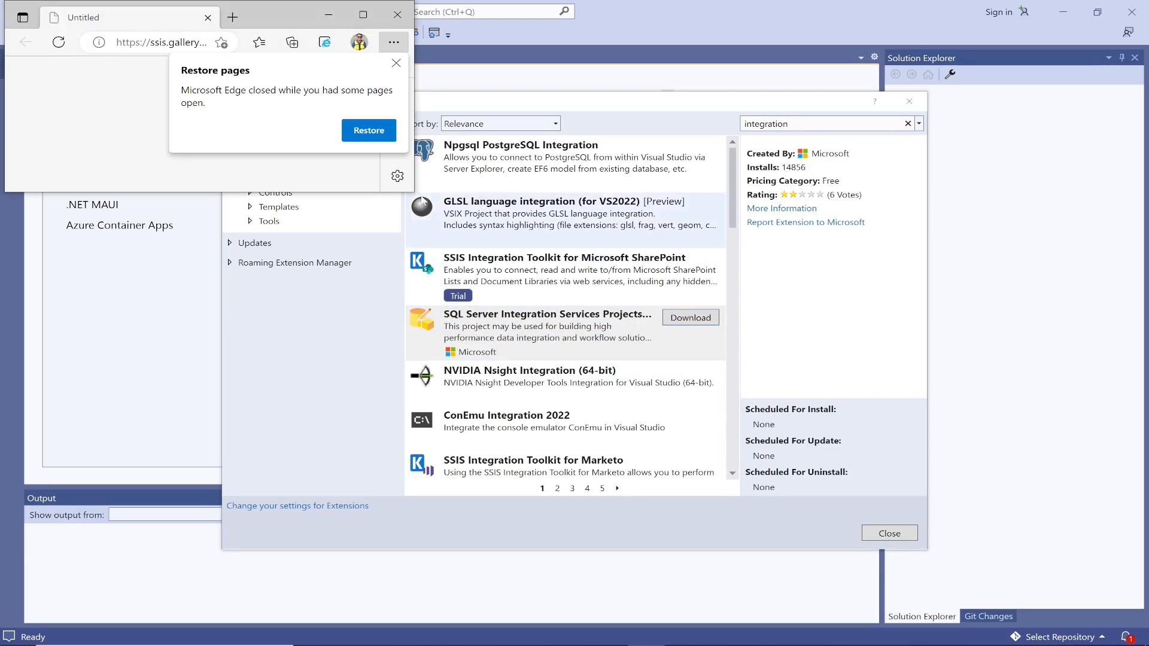
- Open the full downloads page in Microsoft Edge, cancel the running Microsoft.DataTools.IntegrationServices.exe download, and minimize the browser
left_click(395, 64)
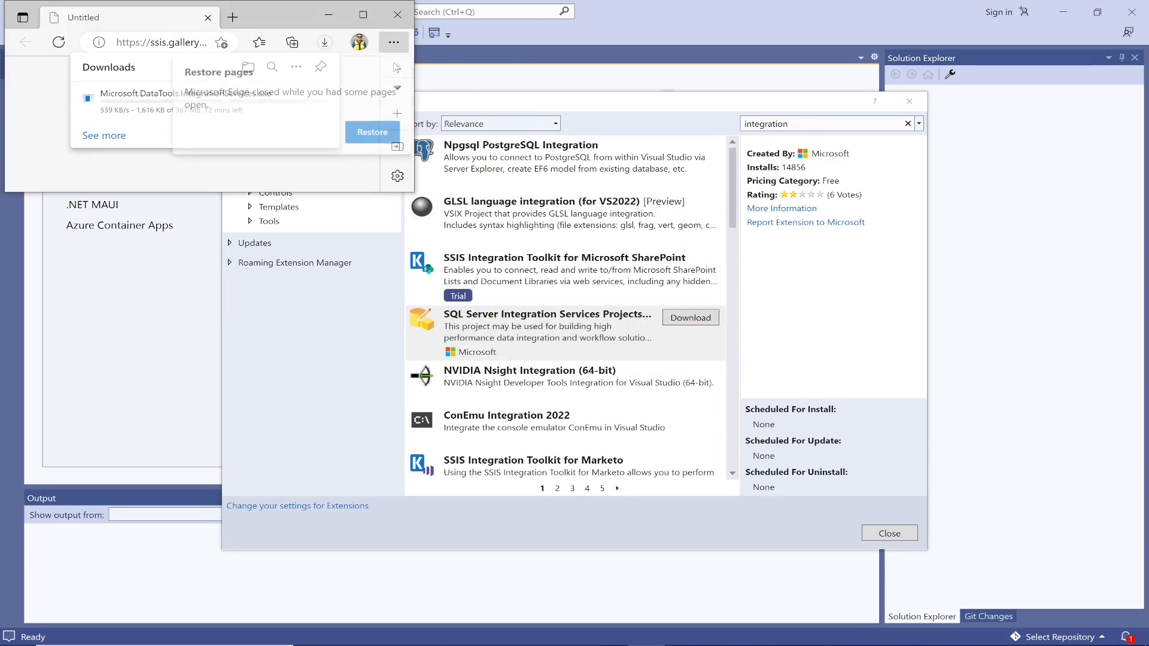
left_click(363, 15)
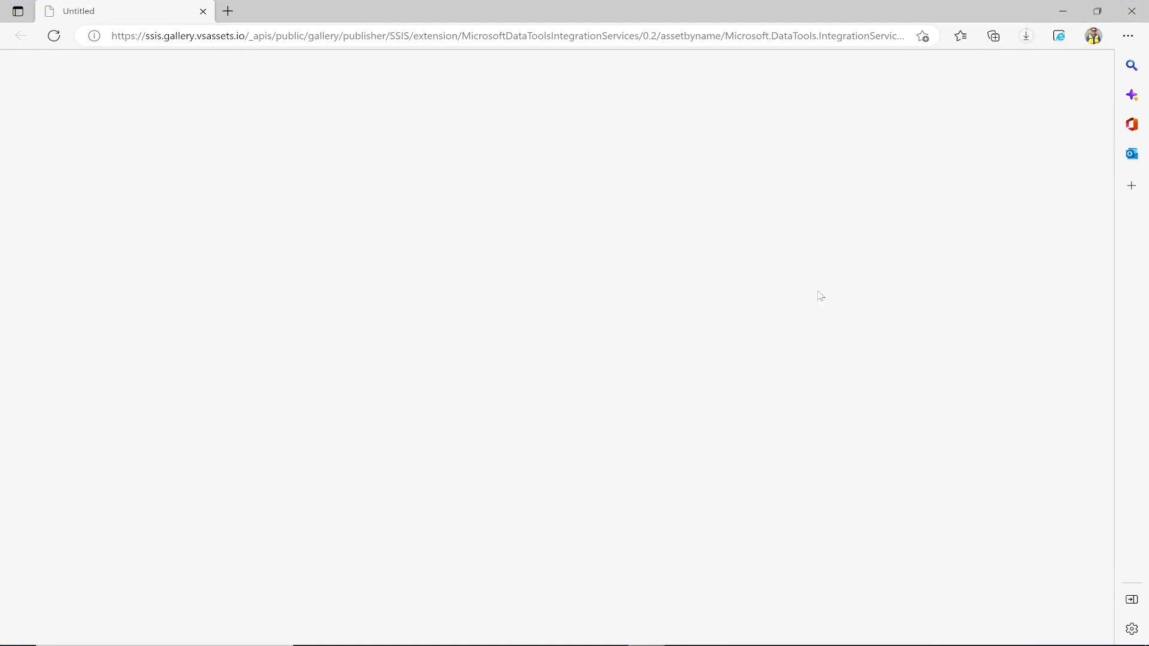
left_click(1127, 35)
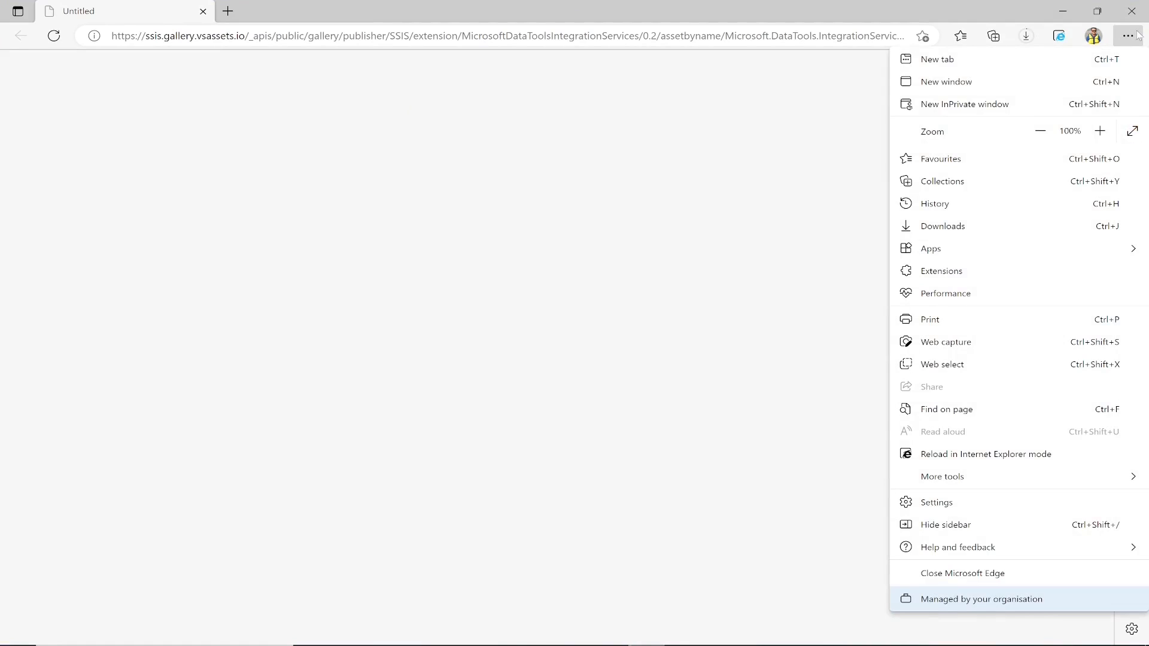
left_click(950, 226)
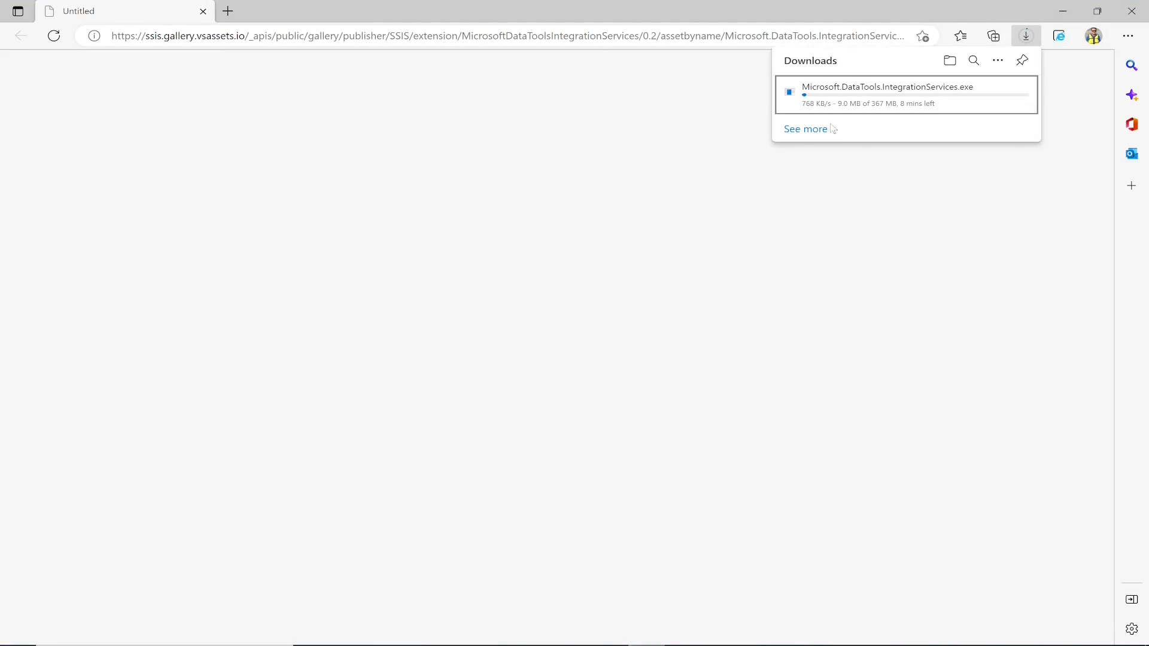
left_click(999, 61)
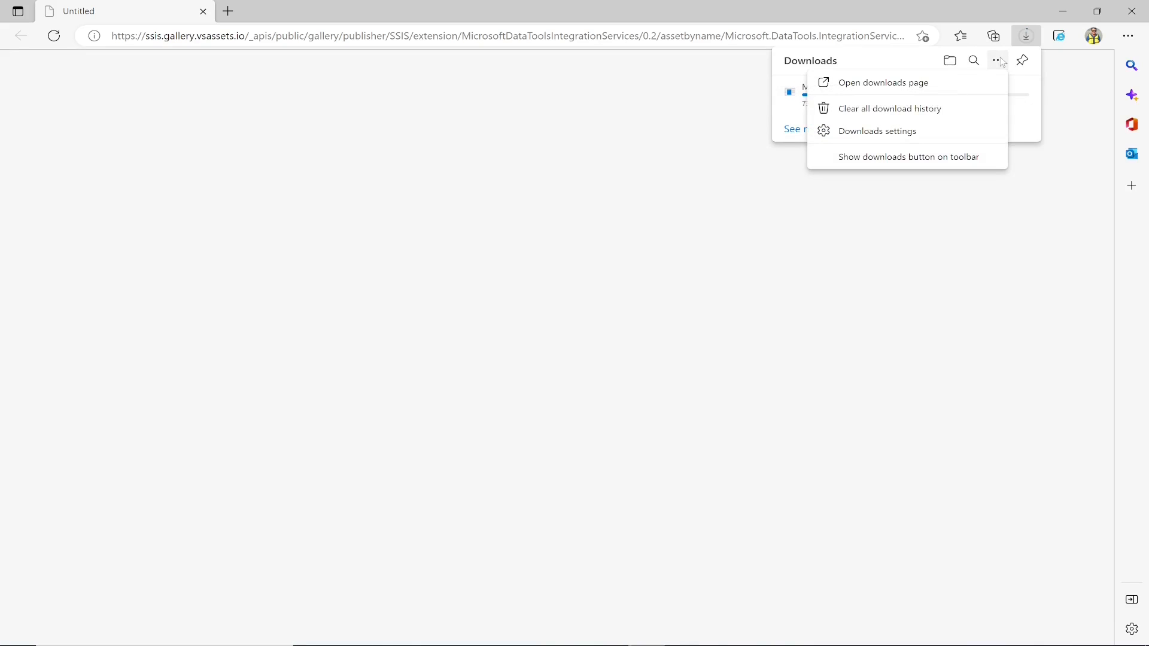
left_click(939, 85)
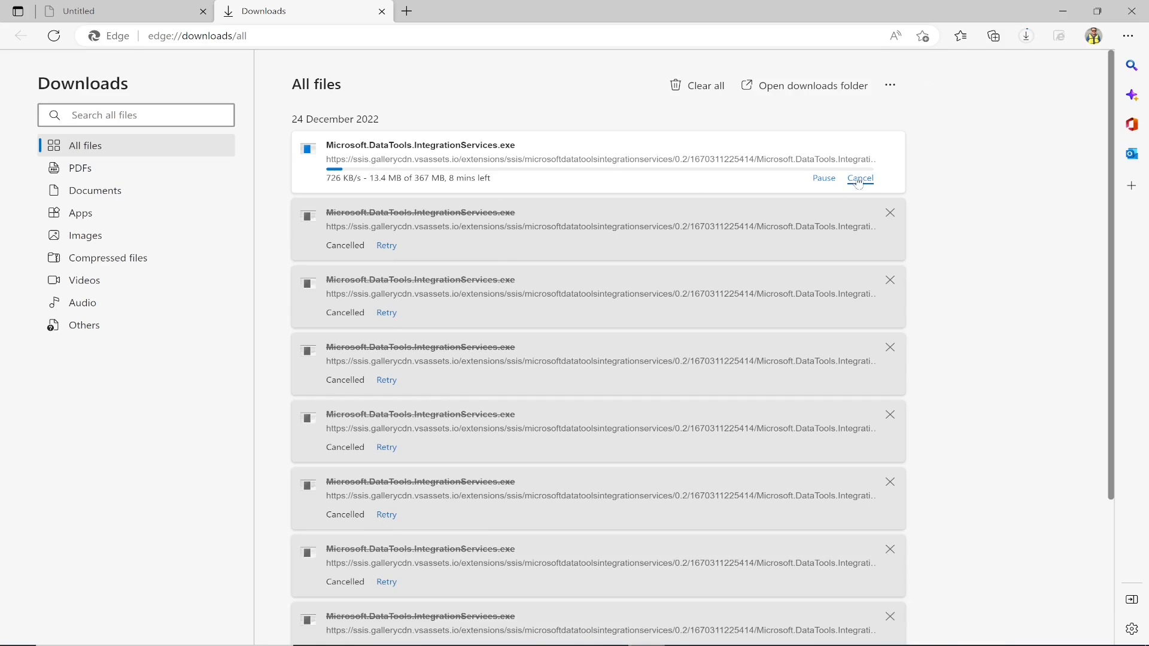
left_click(859, 178)
left_click(1062, 13)
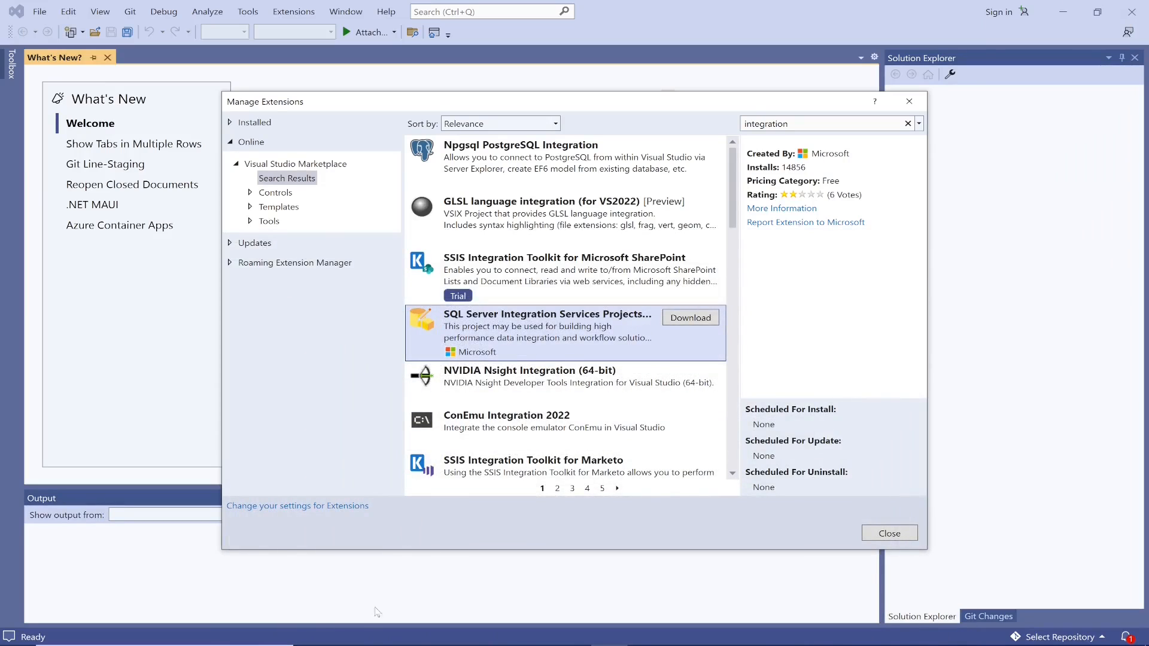
- Bring up the SSIS download folder in File Explorer, and close the extension manager and Visual Studio
left_click(328, 643)
left_click(309, 611)
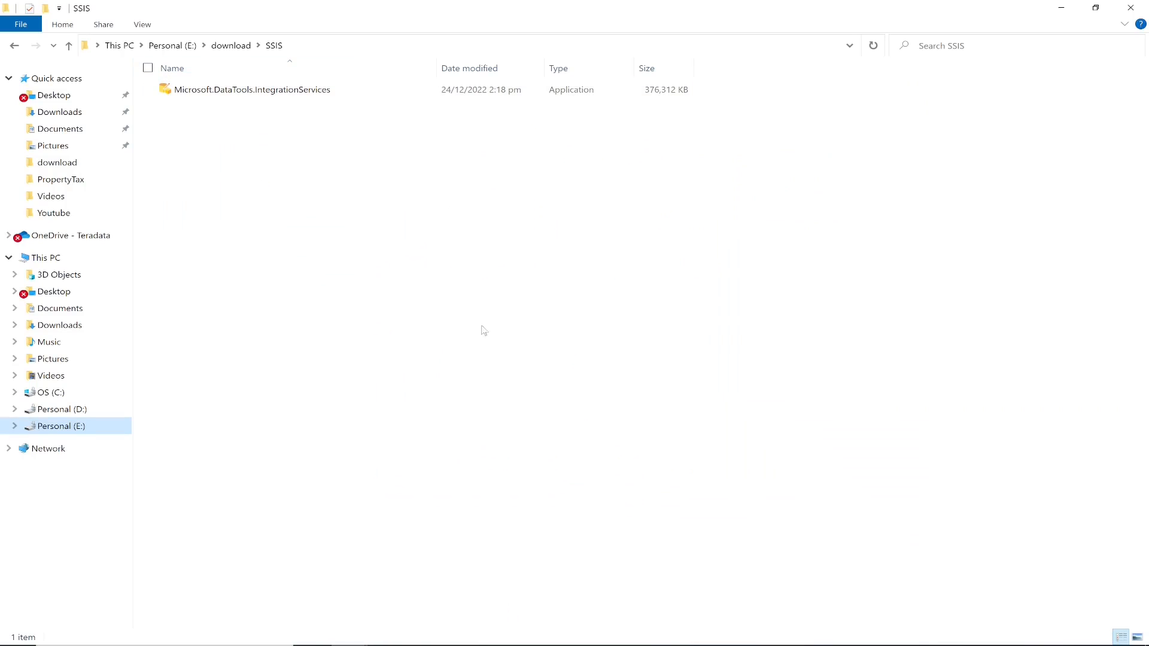
left_click(610, 644)
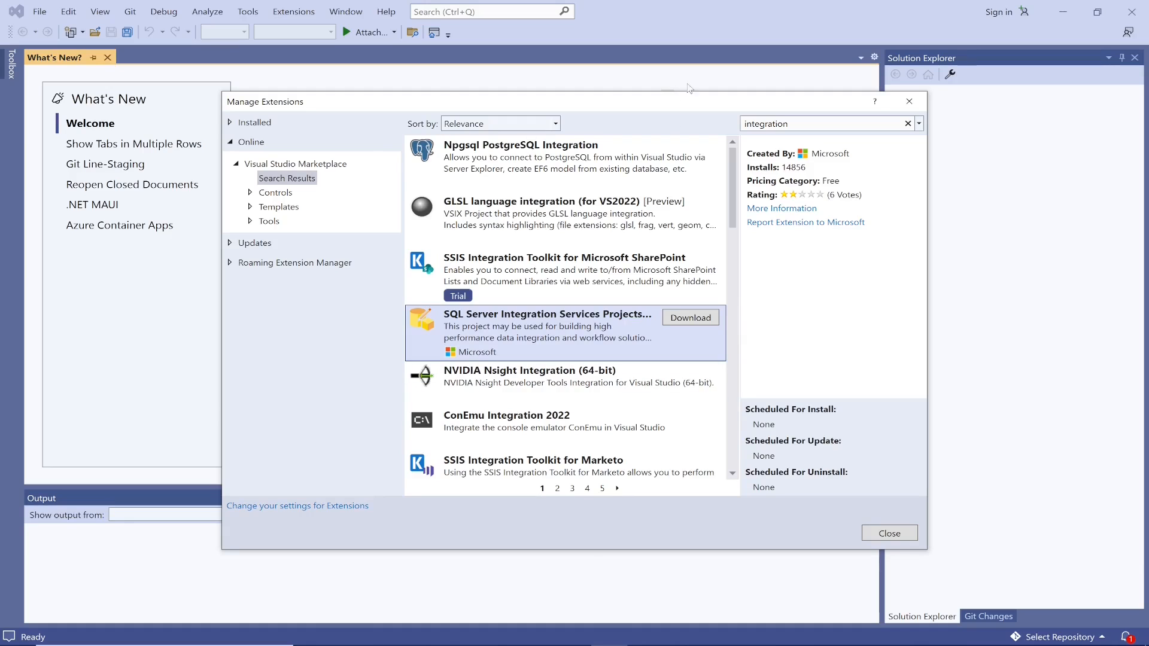
left_click(906, 533)
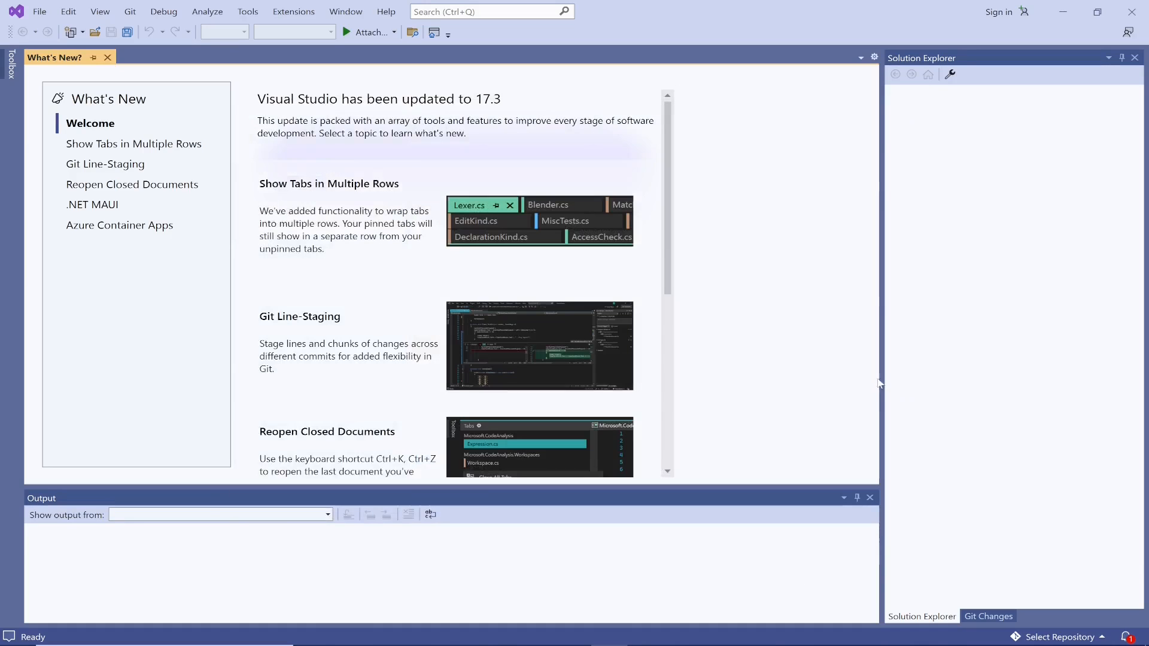
left_click(1132, 11)
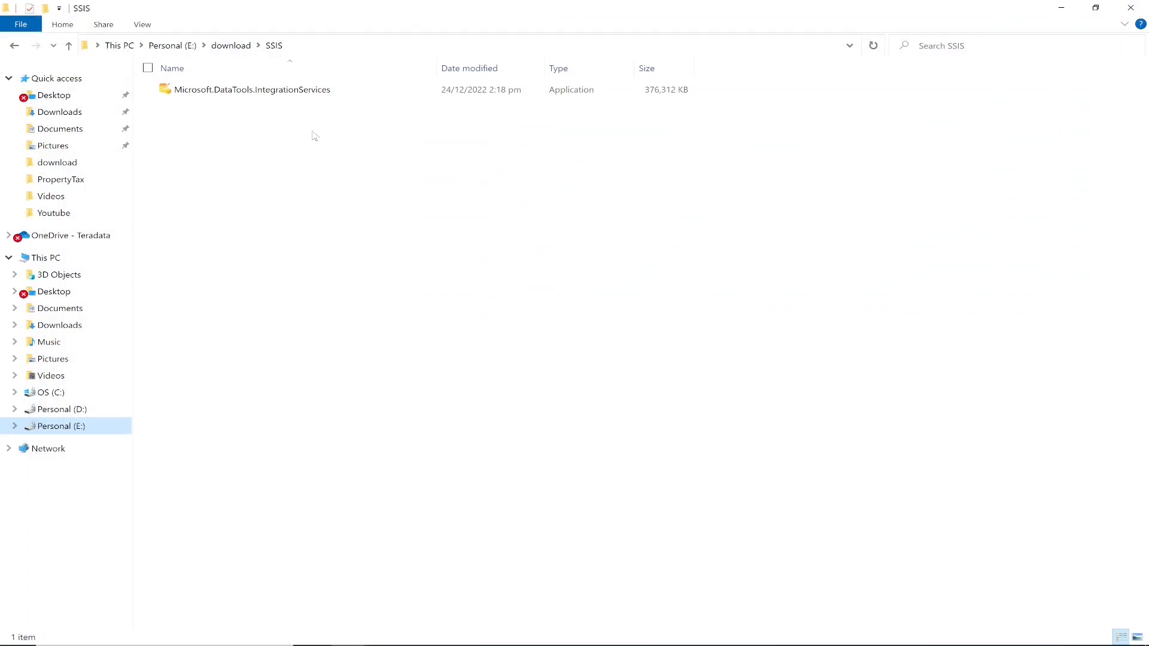
- Run the Microsoft.DataTools.IntegrationServices installer in English (United States) and accept its license terms to continue past the welcome page
left_click(276, 91)
double_click(277, 91)
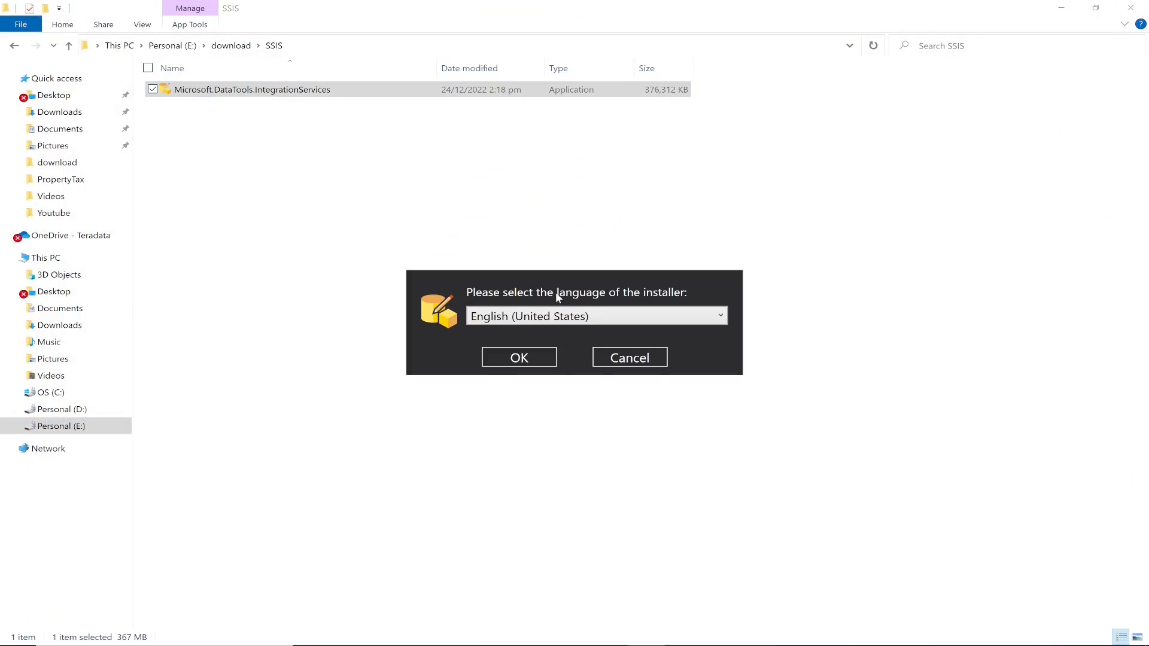
left_click(562, 317)
left_click(564, 322)
left_click(519, 359)
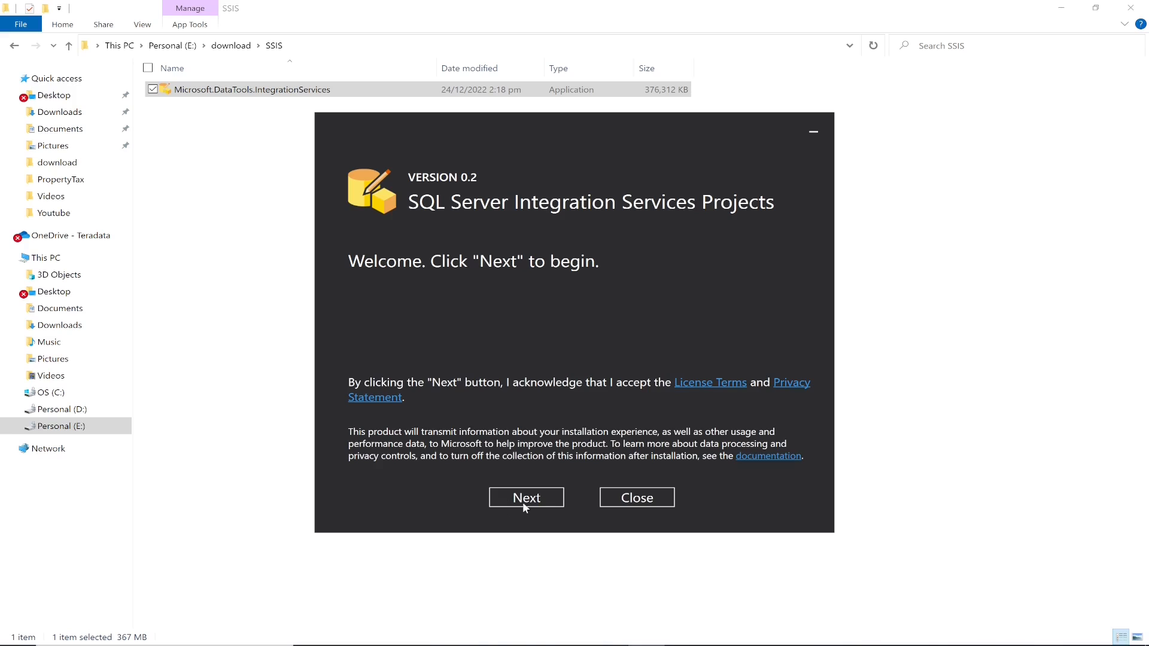
left_click(524, 506)
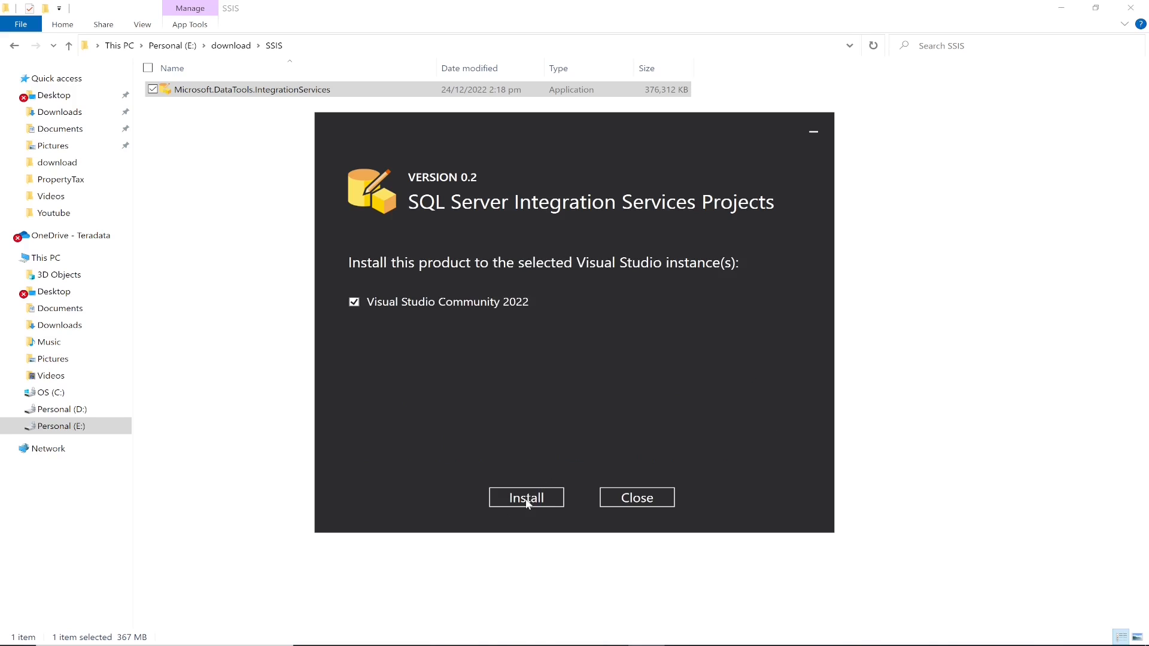
- Install SQL Server Integration Services Projects 2022 into Visual Studio Community 2022 and close the finished setup
left_click(527, 504)
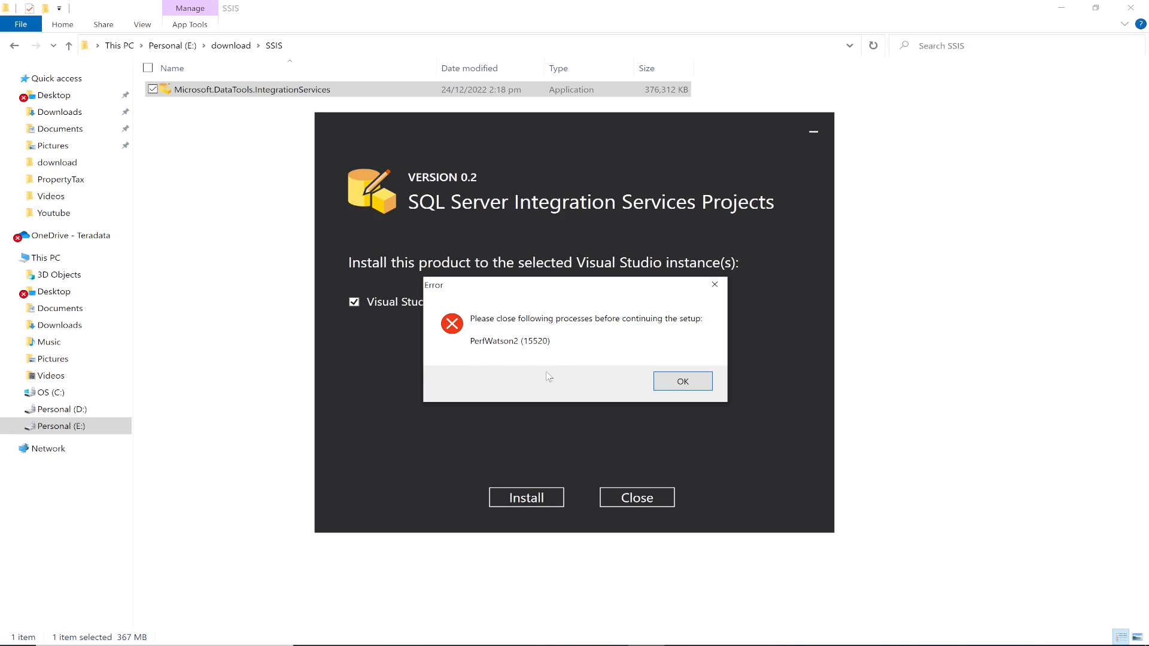
left_click(683, 383)
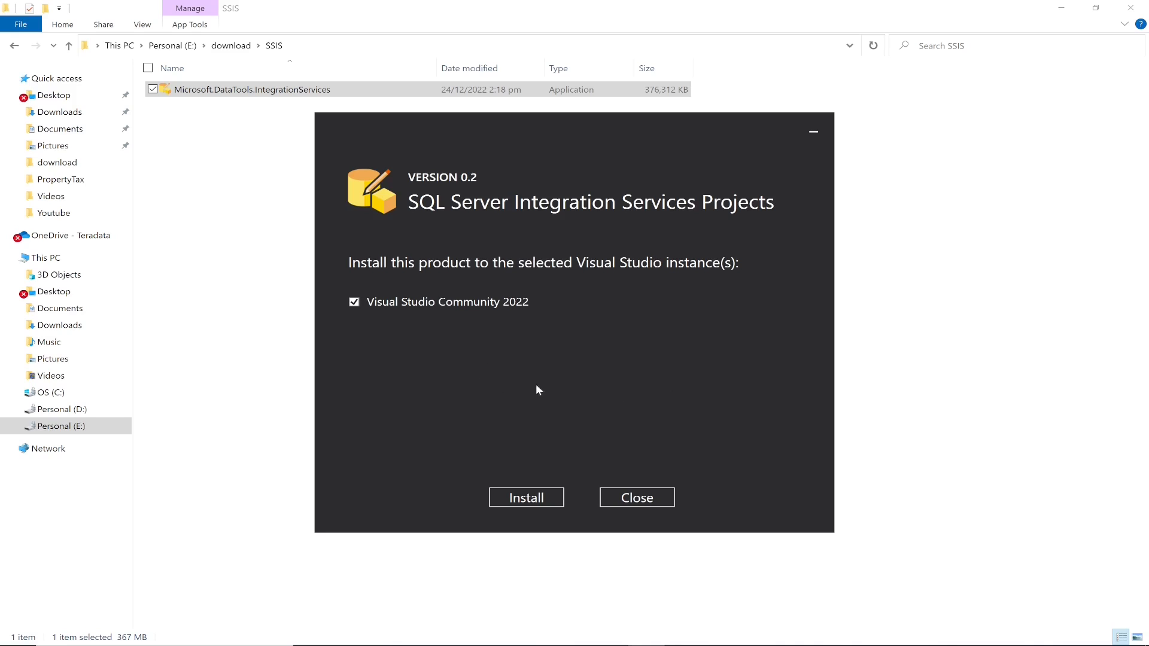
left_click(526, 498)
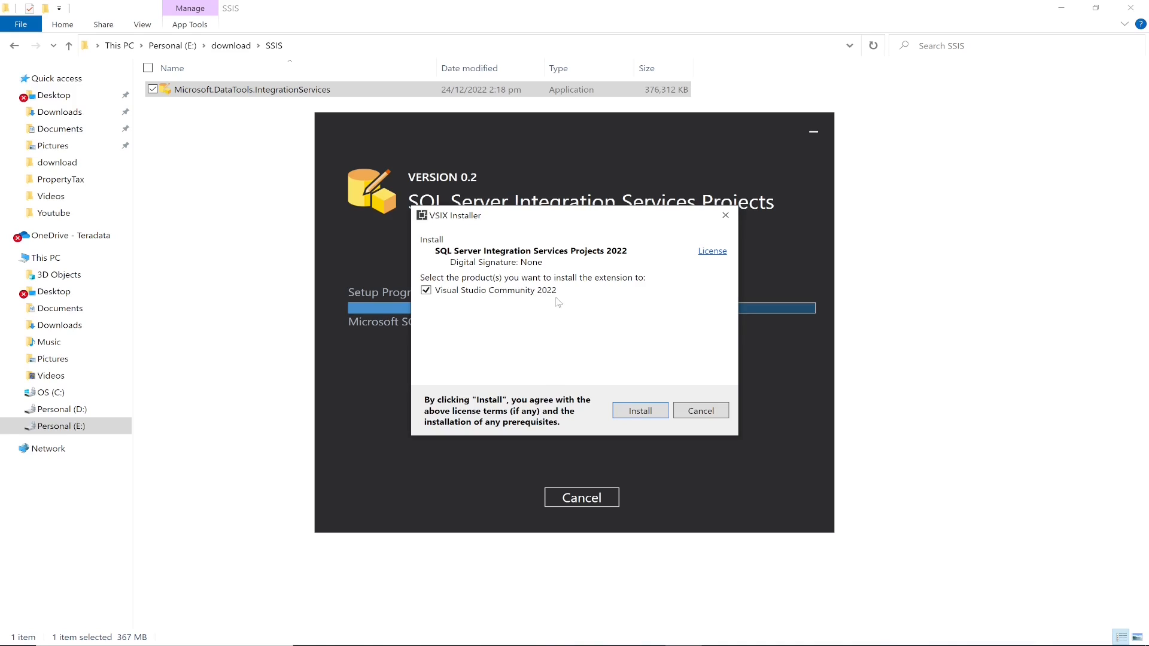
left_click(639, 411)
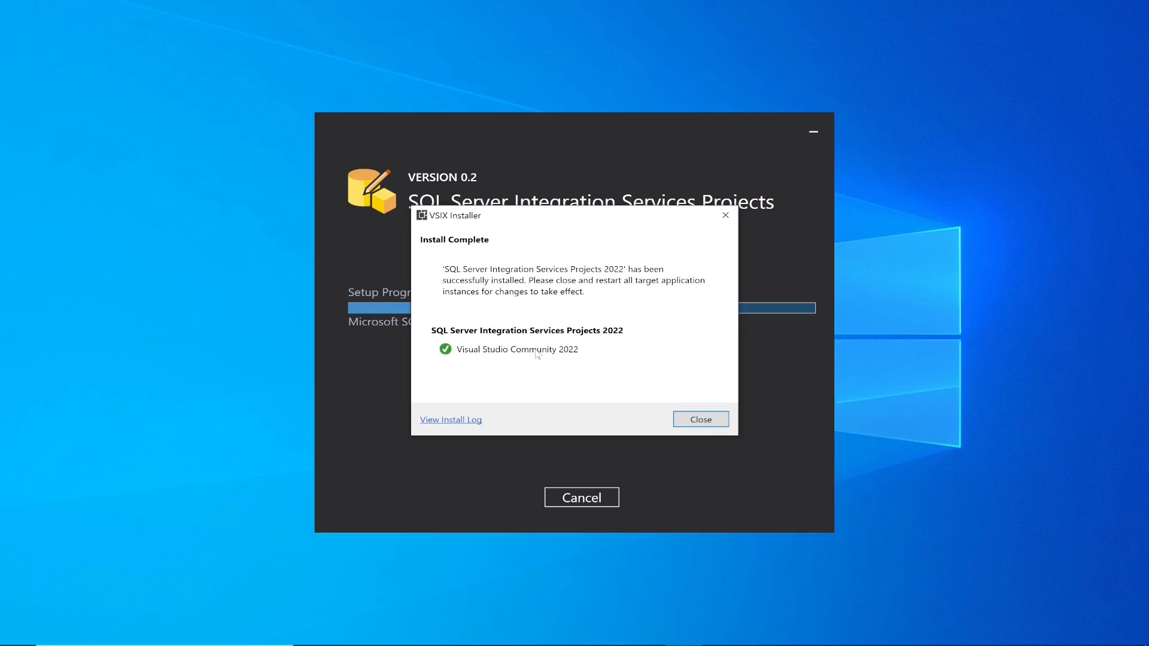
left_click(701, 421)
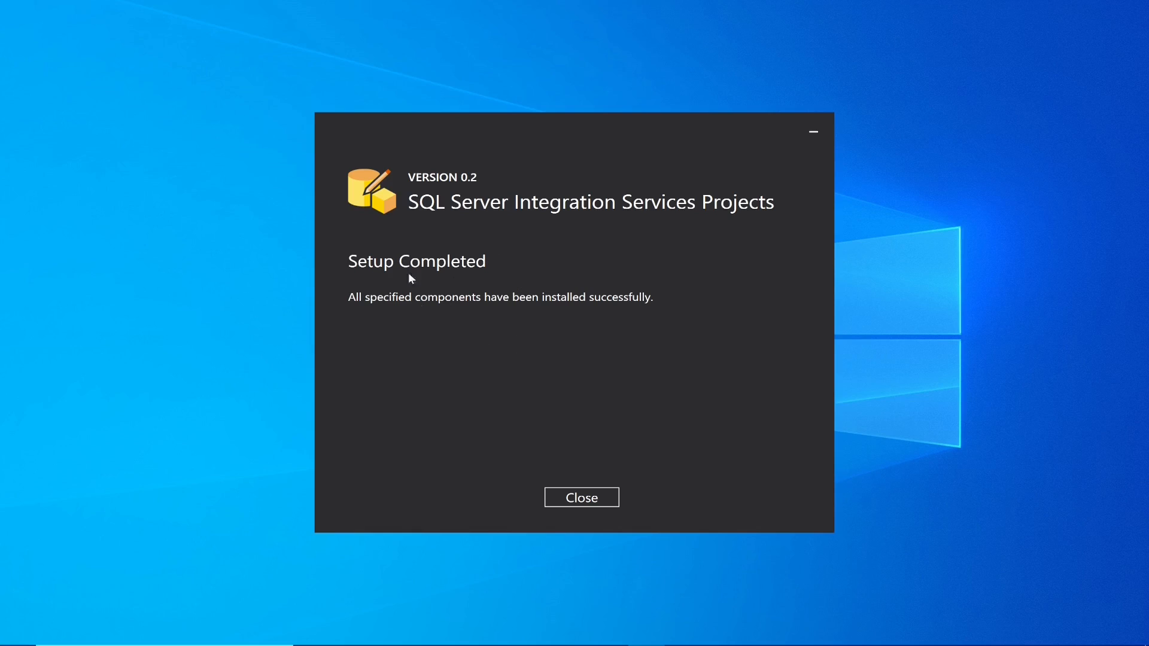
left_click(581, 497)
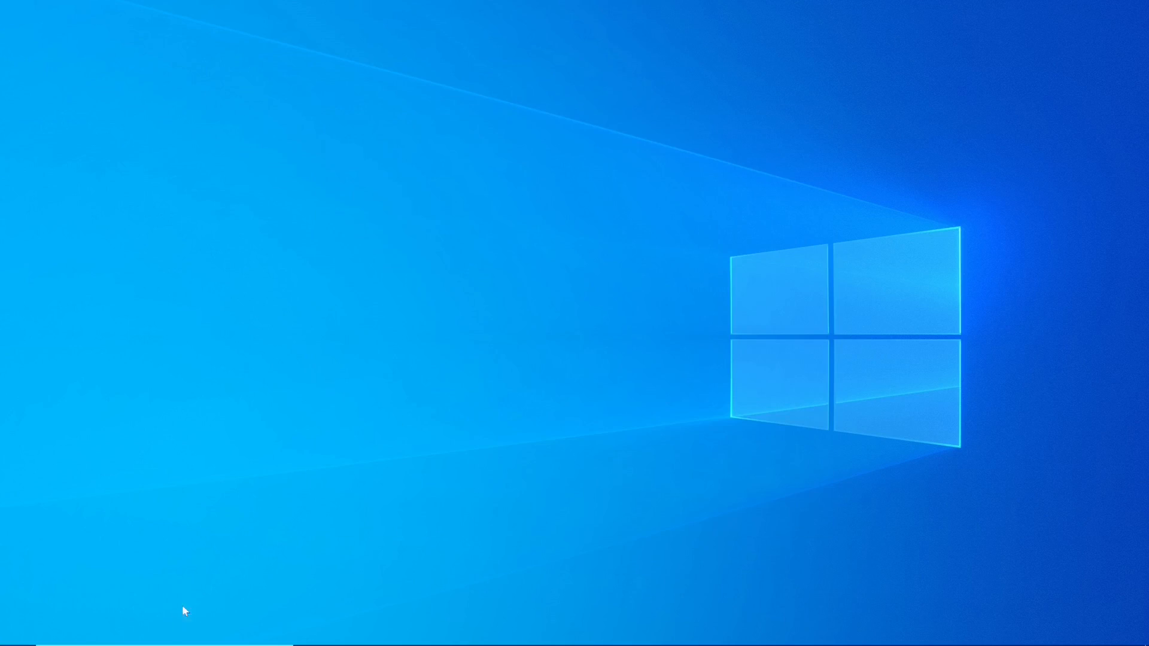
- Find Visual Studio 2022 through the Windows search and launch it
left_click(172, 645)
type("v")
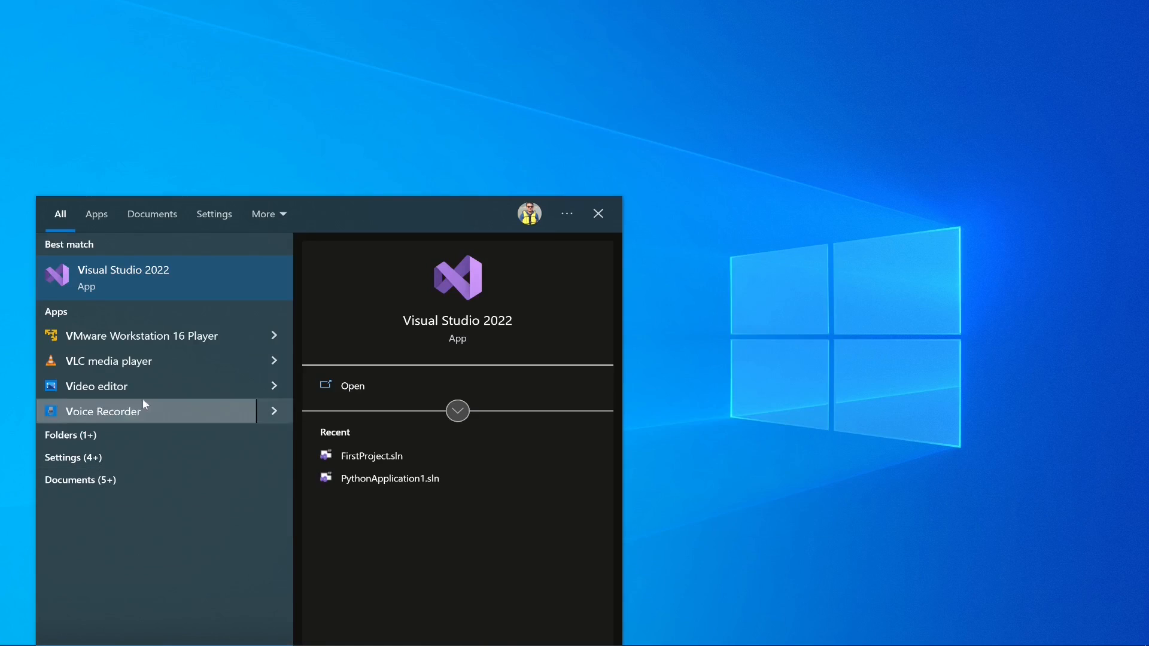
left_click(117, 277)
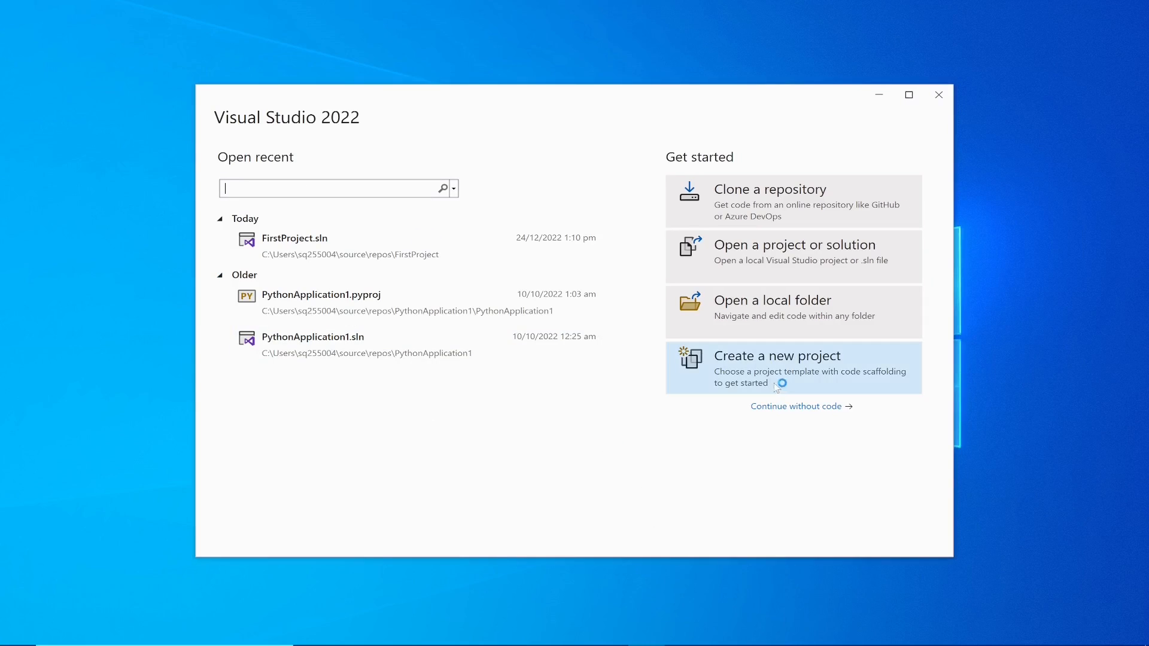
- Start a new project, search the templates for "integr", and choose the Integration Services Project template
left_click(770, 366)
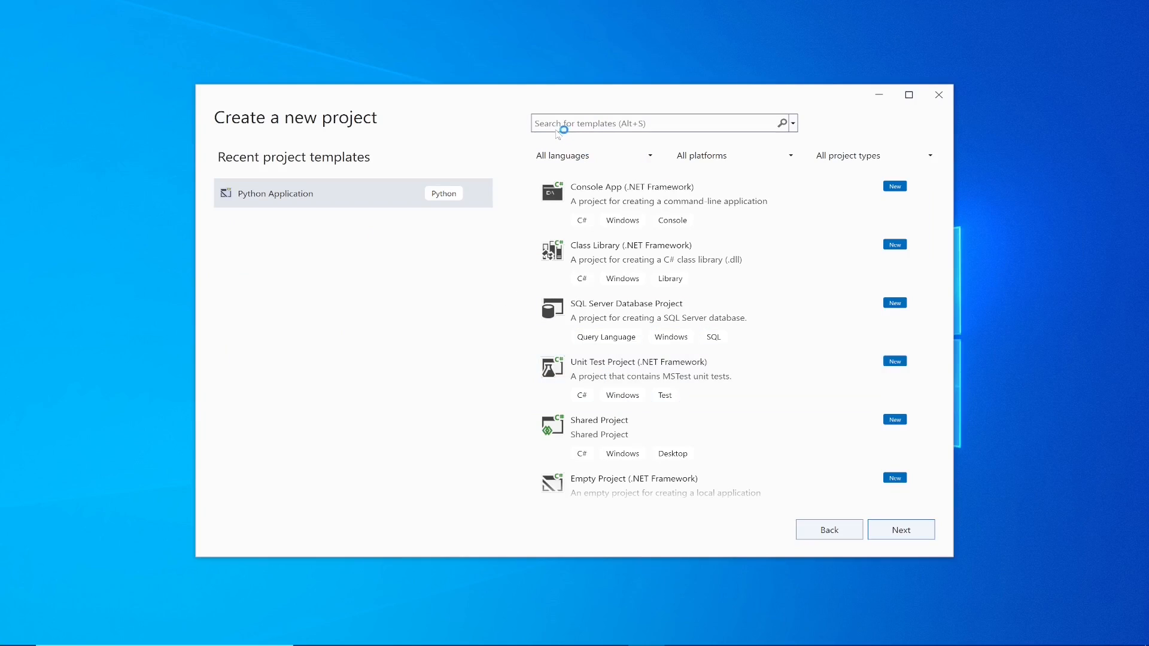
left_click(584, 124)
type("integr")
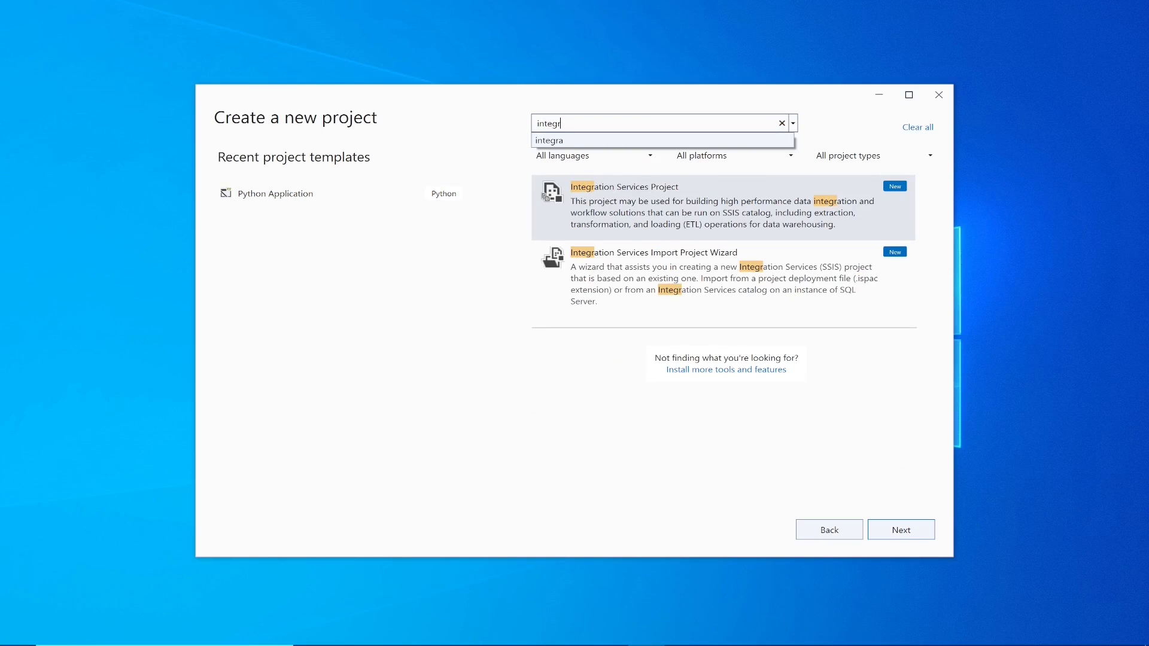
key("Down")
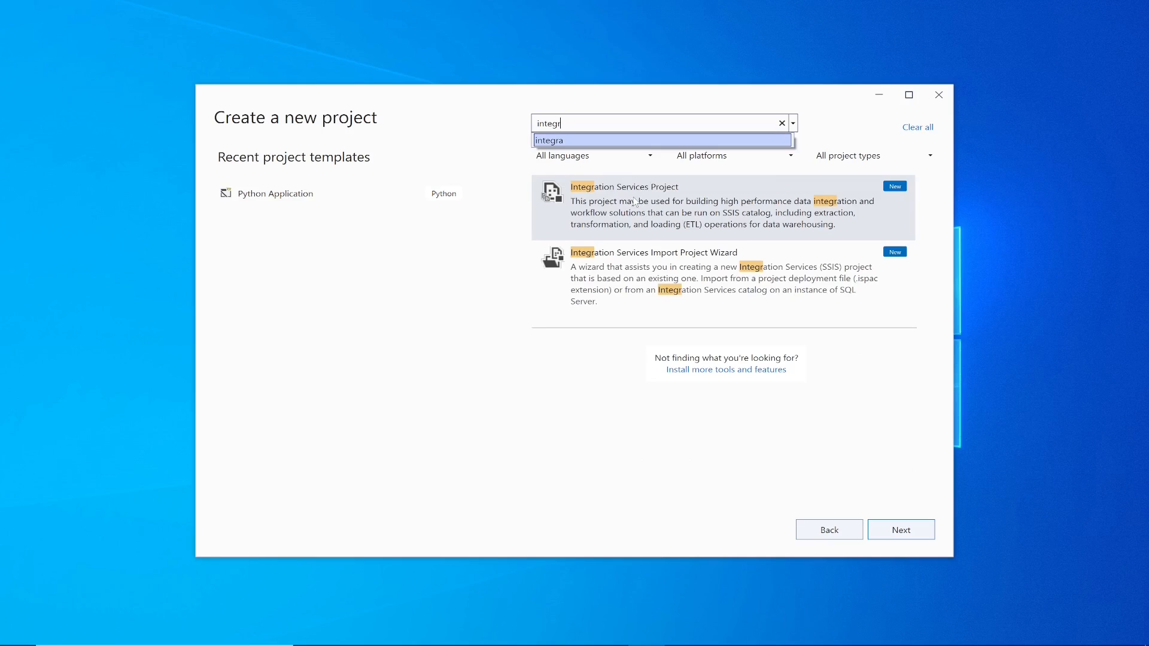
key("Escape")
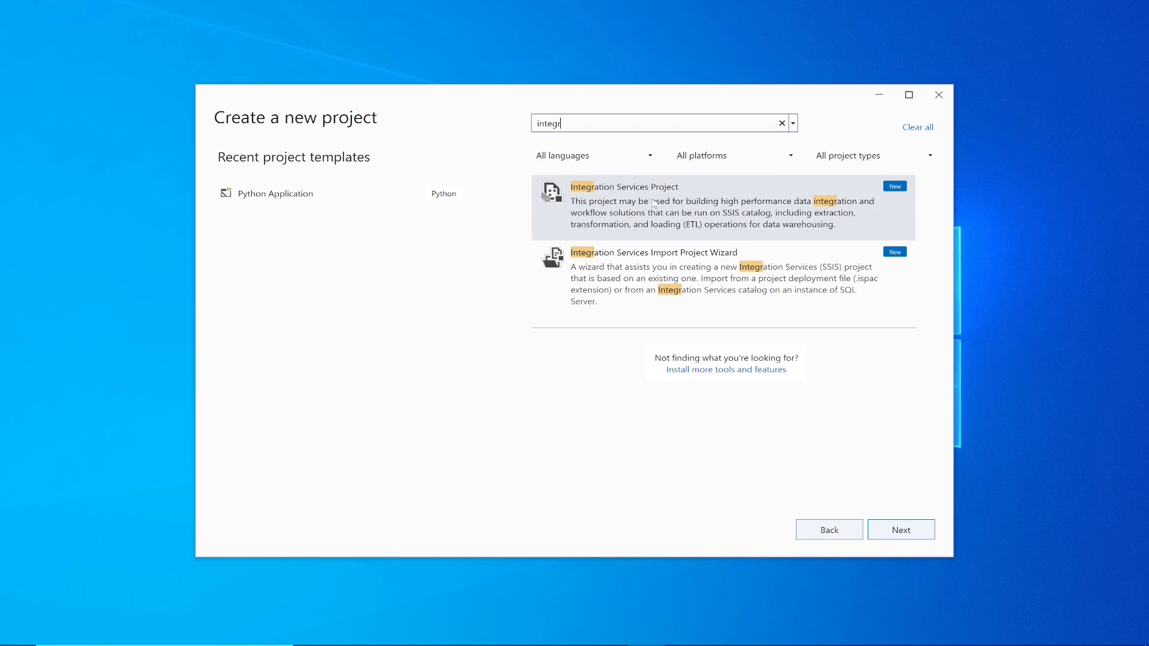
left_click(703, 209)
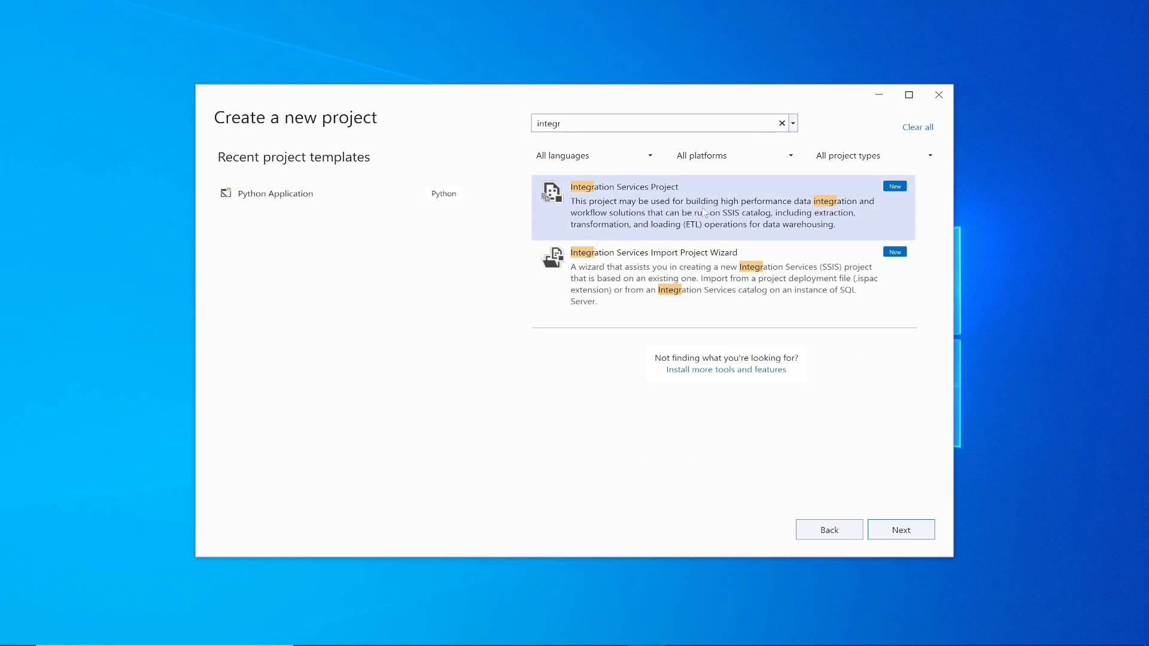
left_click(907, 534)
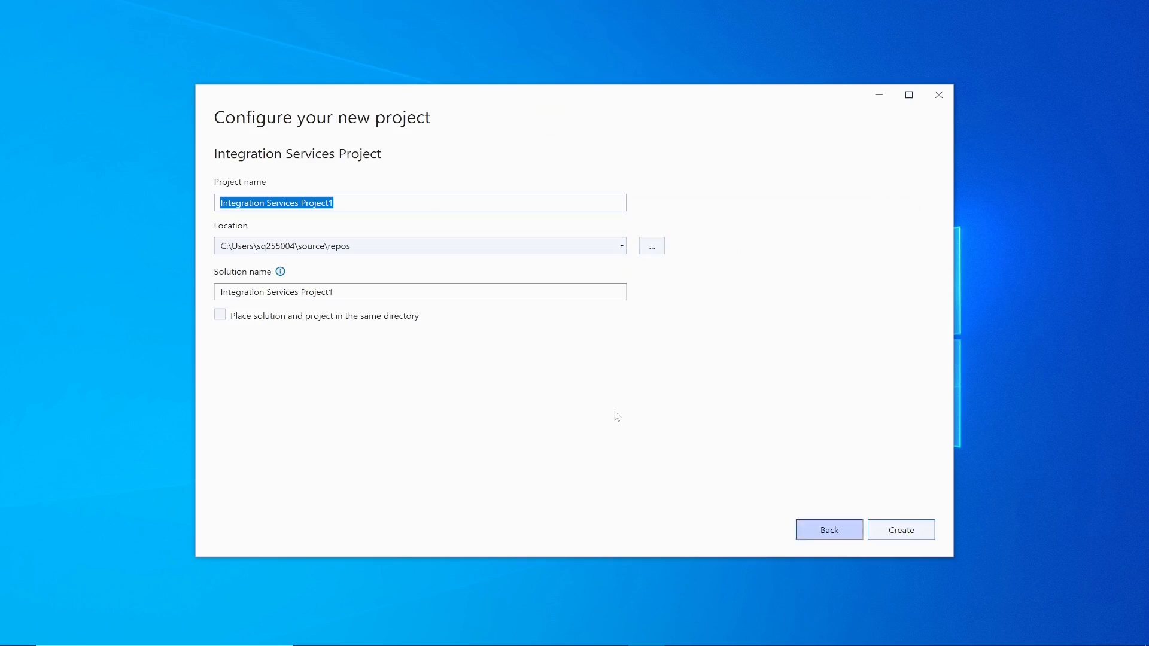
- Replace the default project name with FirstProject
left_click(333, 203)
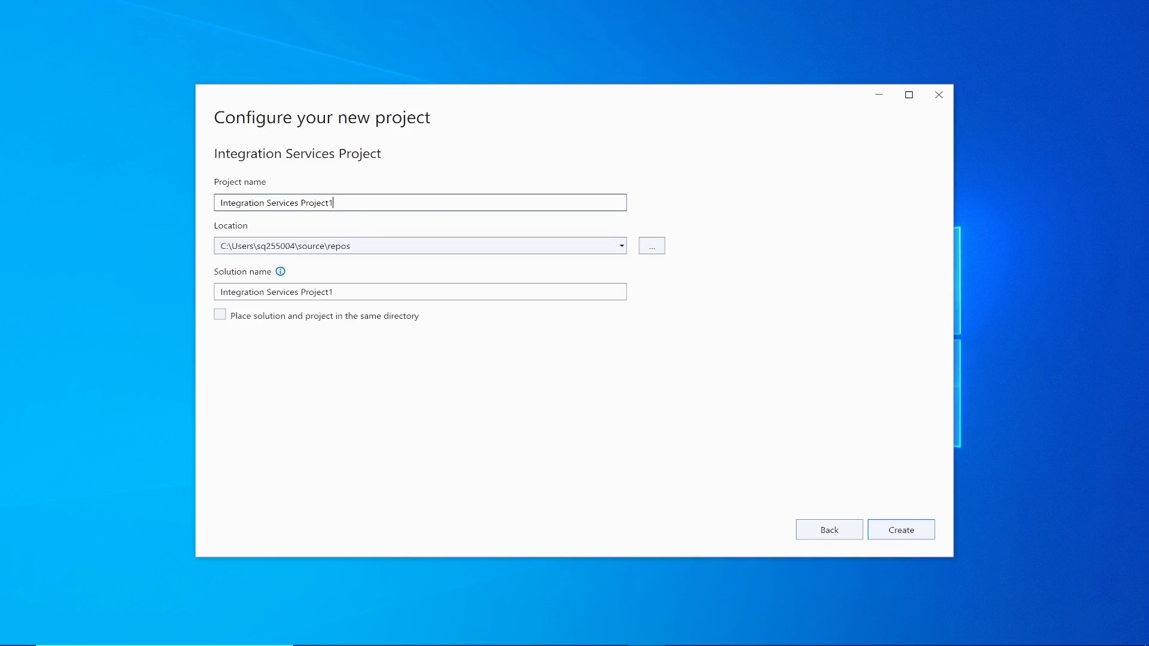
key("BackSpace")
key("BackSpace")
key("BackSpace")
key("BackSpace")
key("BackSpace")
key("BackSpace")
key("BackSpace")
key("BackSpace")
key("BackSpace")
key("BackSpace")
key("BackSpace")
key("BackSpace")
key("BackSpace")
key("BackSpace")
key("BackSpace")
key("BackSpace")
key("BackSpace")
key("BackSpace")
key("BackSpace")
key("BackSpace")
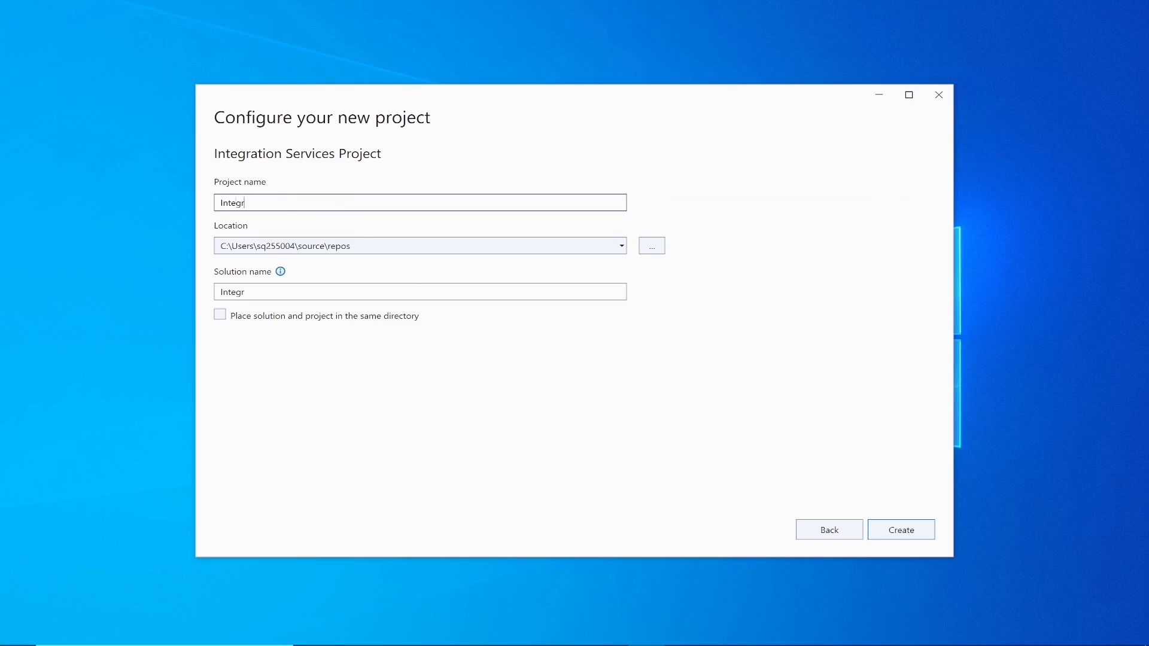
type("FirstProject")
- Create a folder named SSIS on the Personal (E:) drive and select it as the project location
left_click(622, 246)
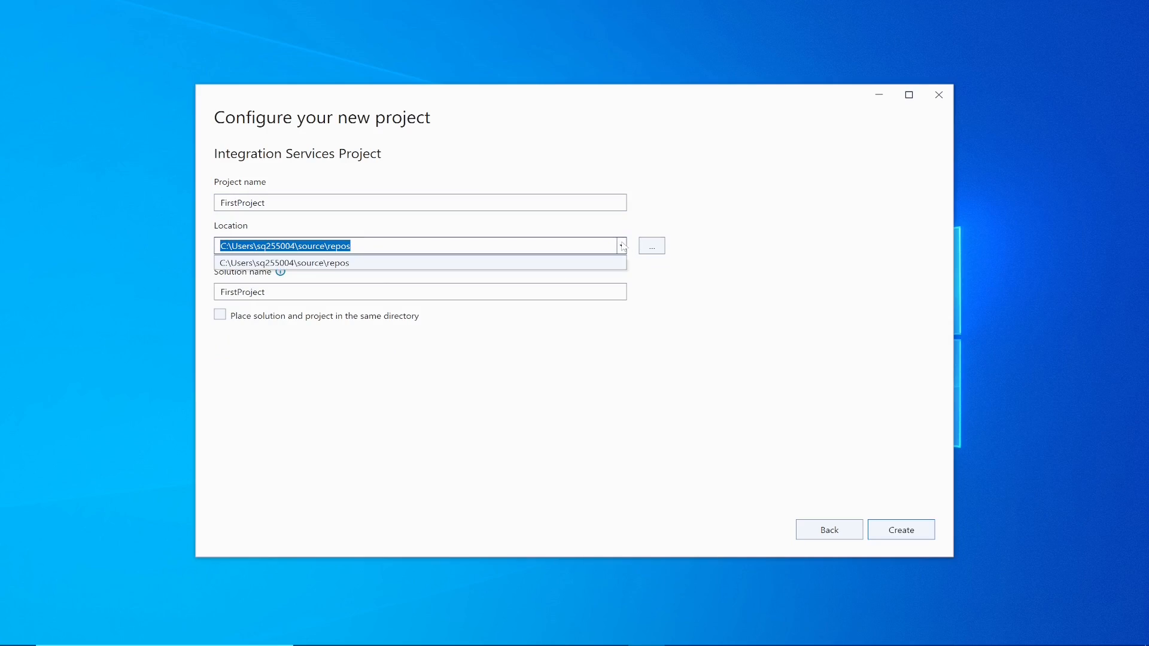
left_click(651, 248)
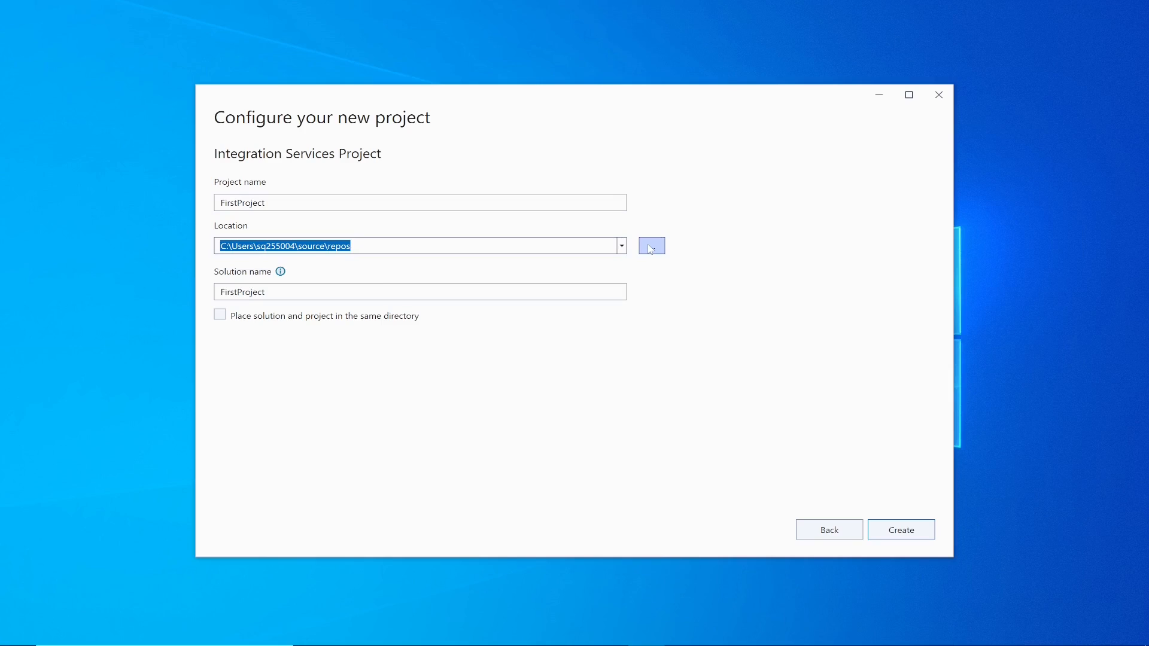
left_click(651, 248)
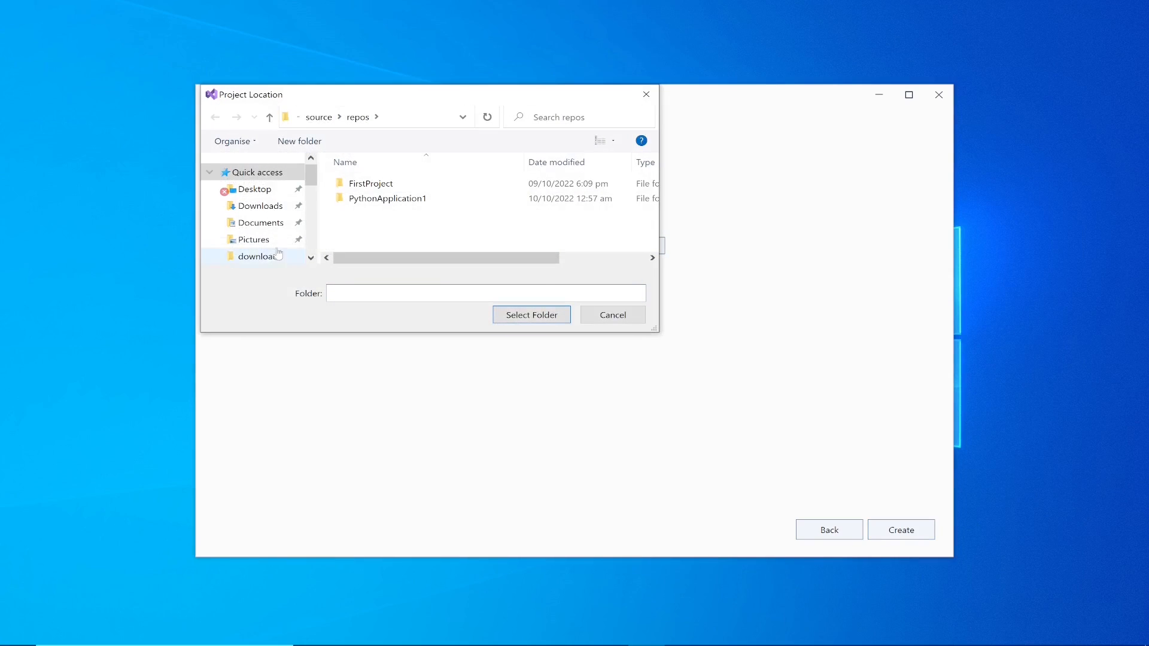
left_click_drag(308, 170, 315, 241)
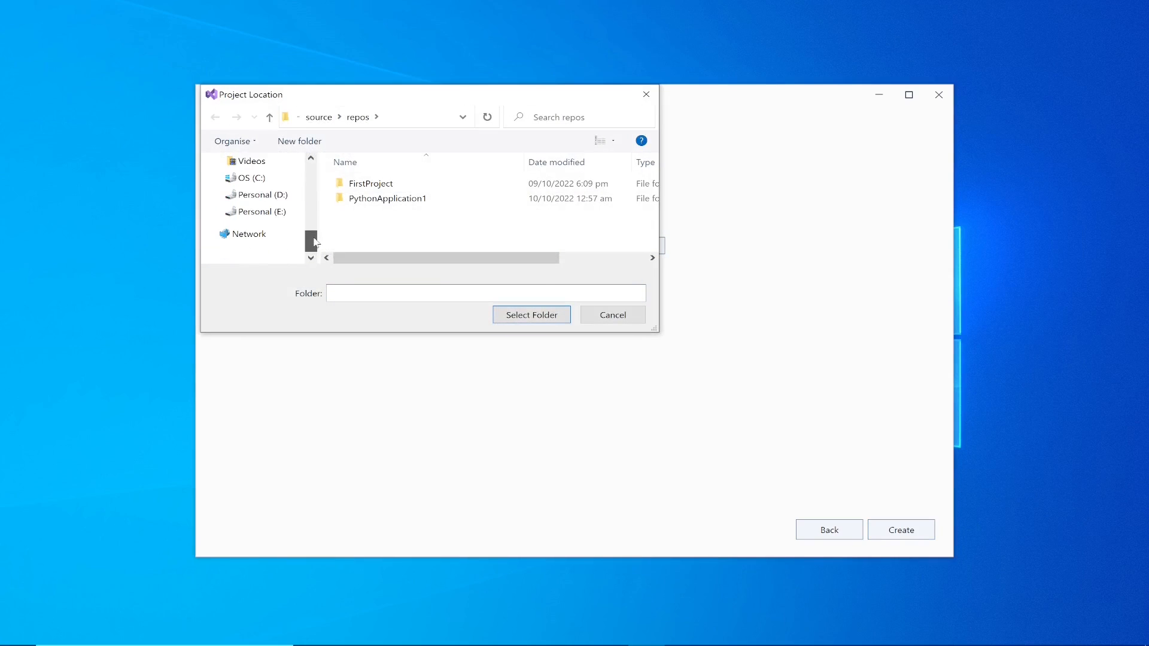
left_click(262, 211)
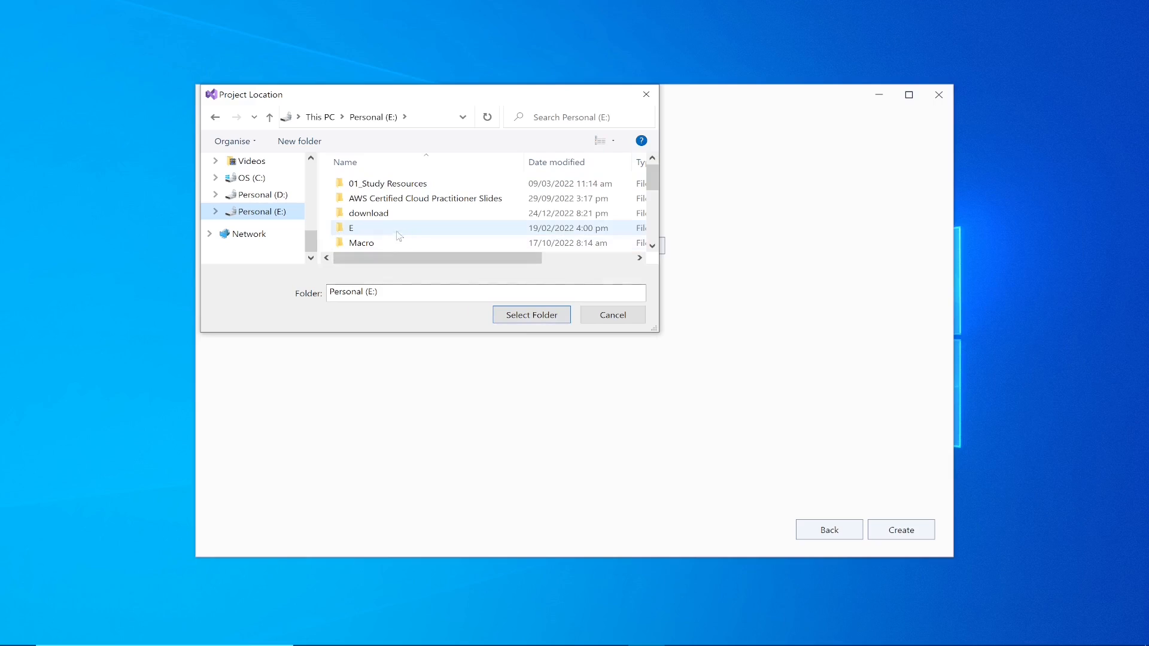
left_click(314, 141)
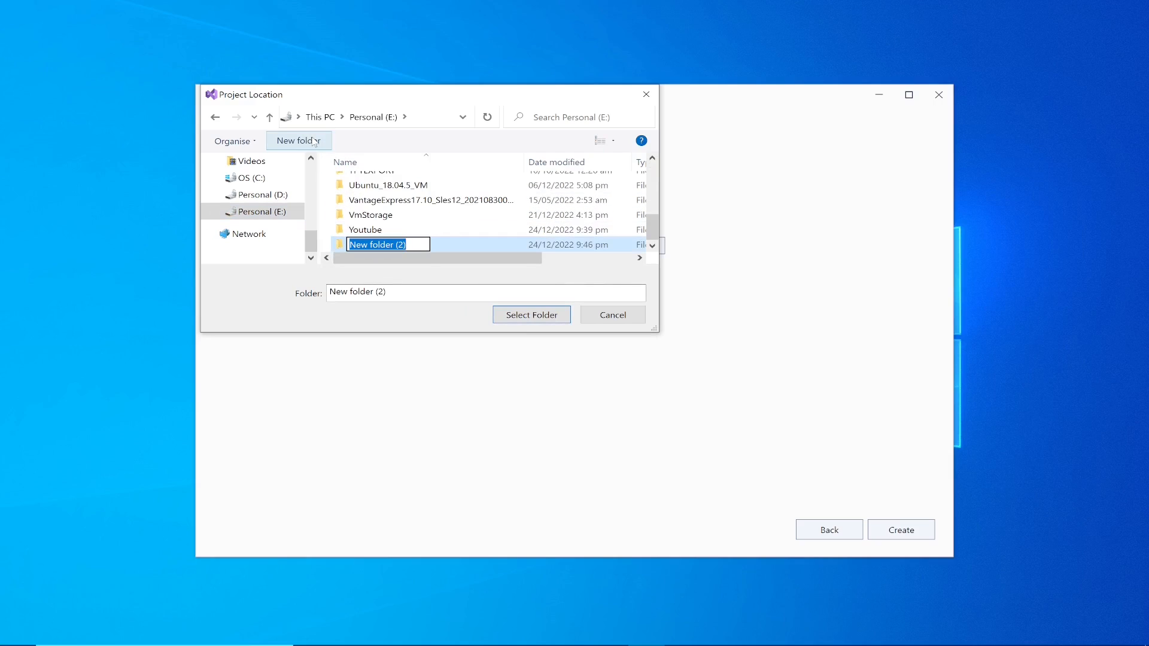
type("SSIS")
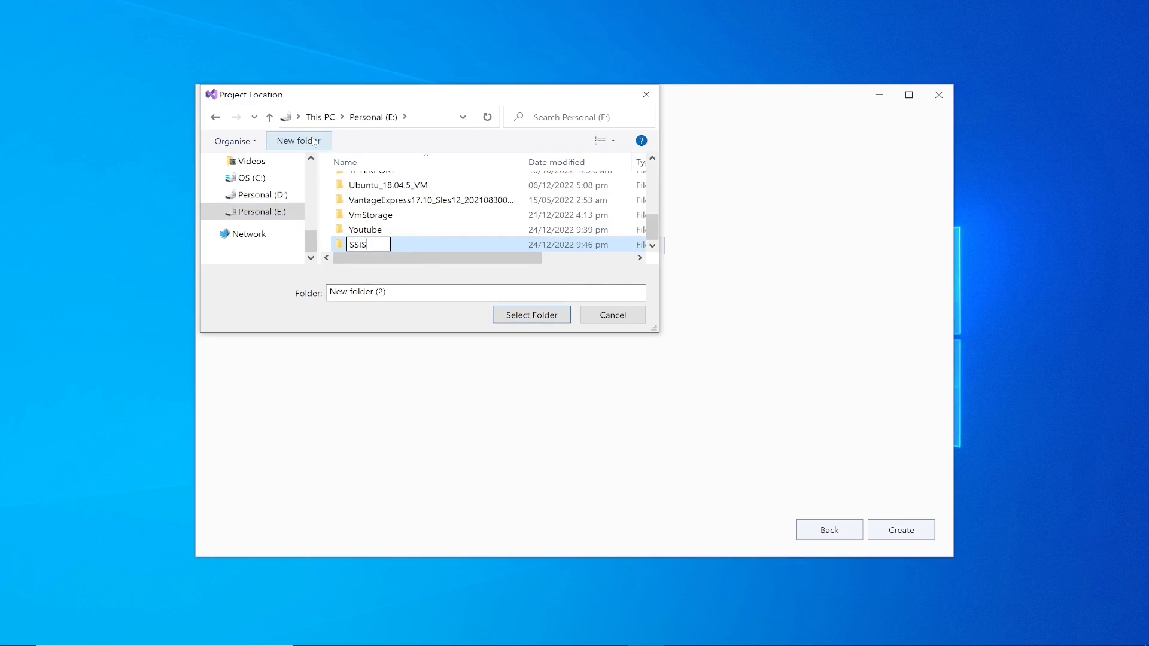
key("Return")
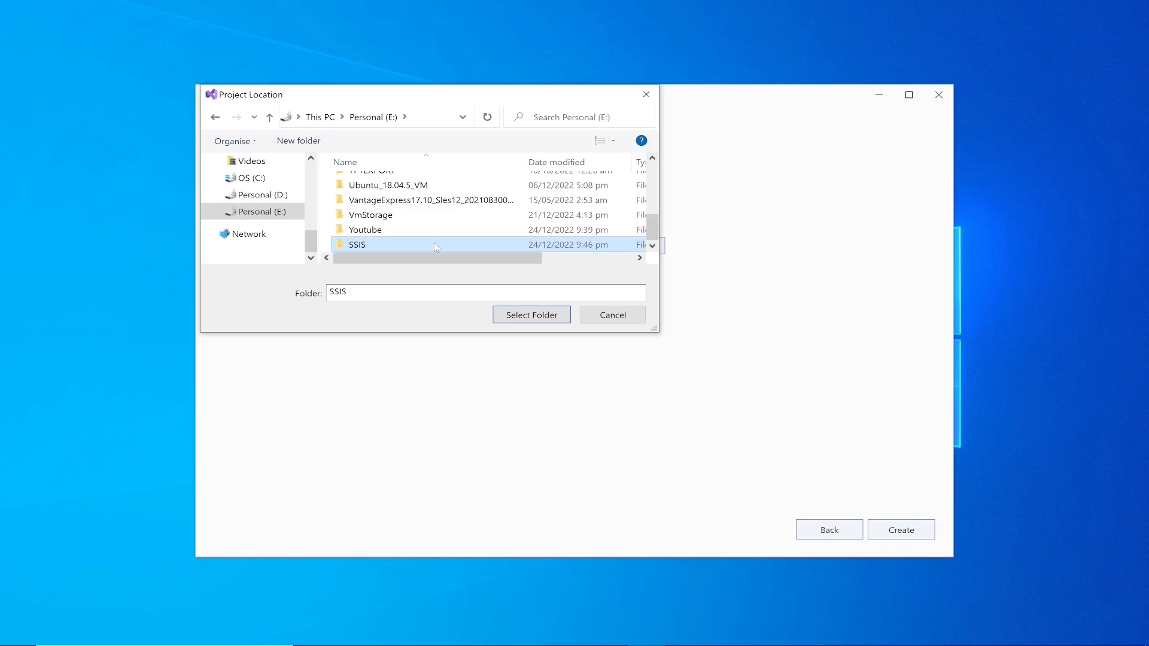
left_click(541, 320)
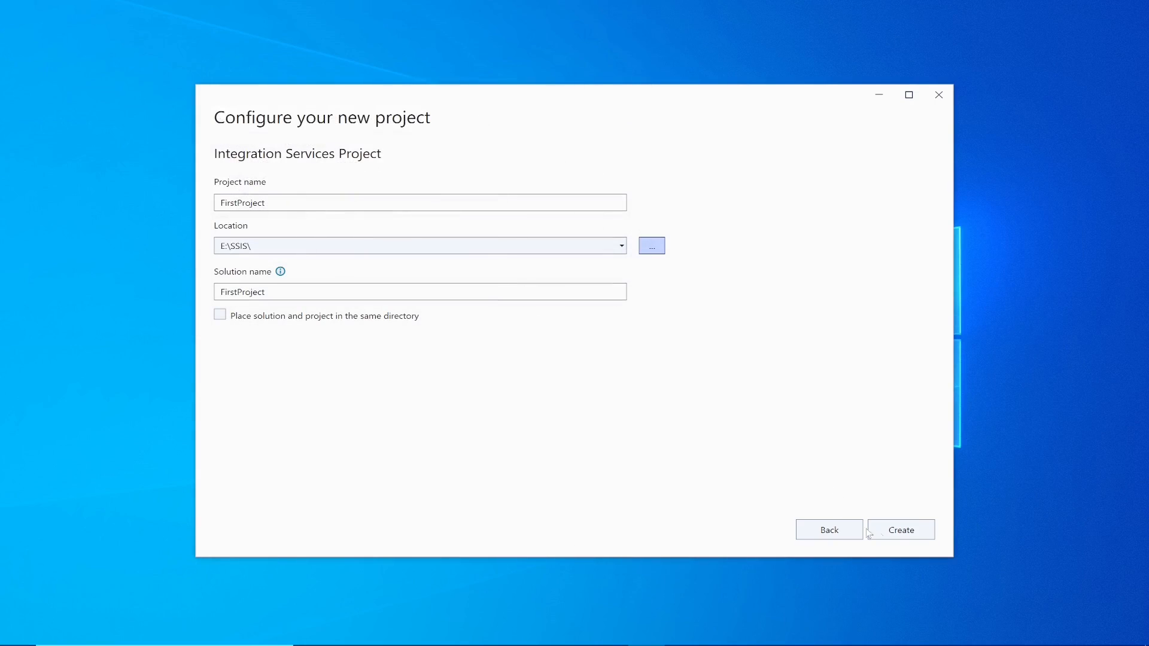
- Create the configured project and close the Getting Started (SSIS) window
left_click(913, 531)
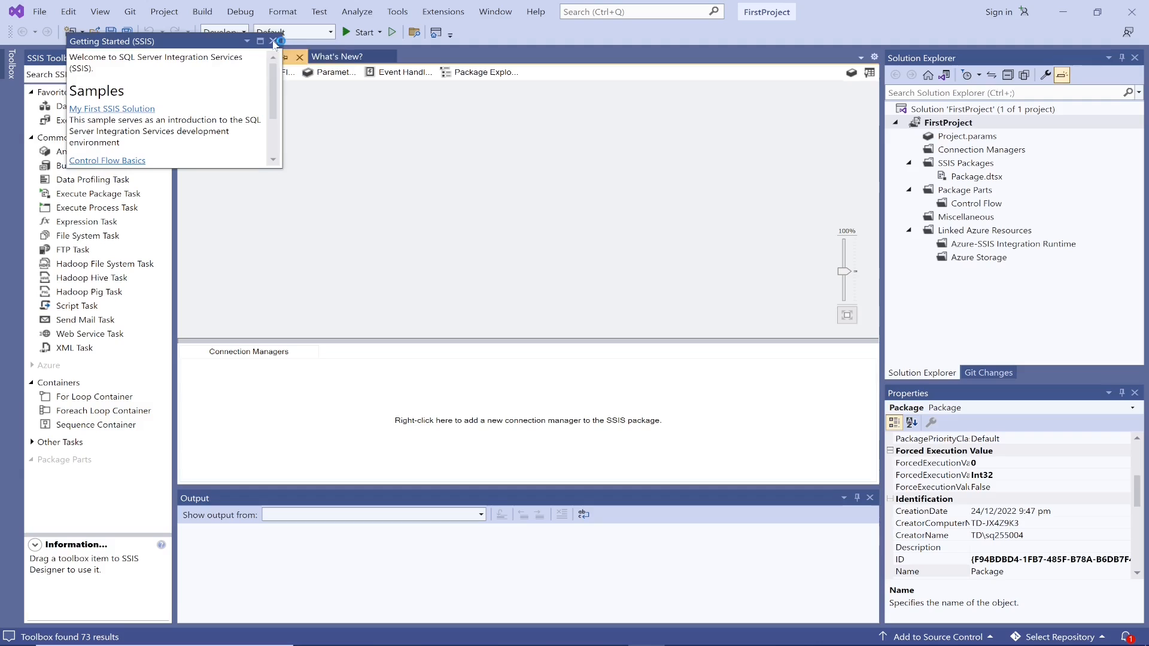
left_click(273, 41)
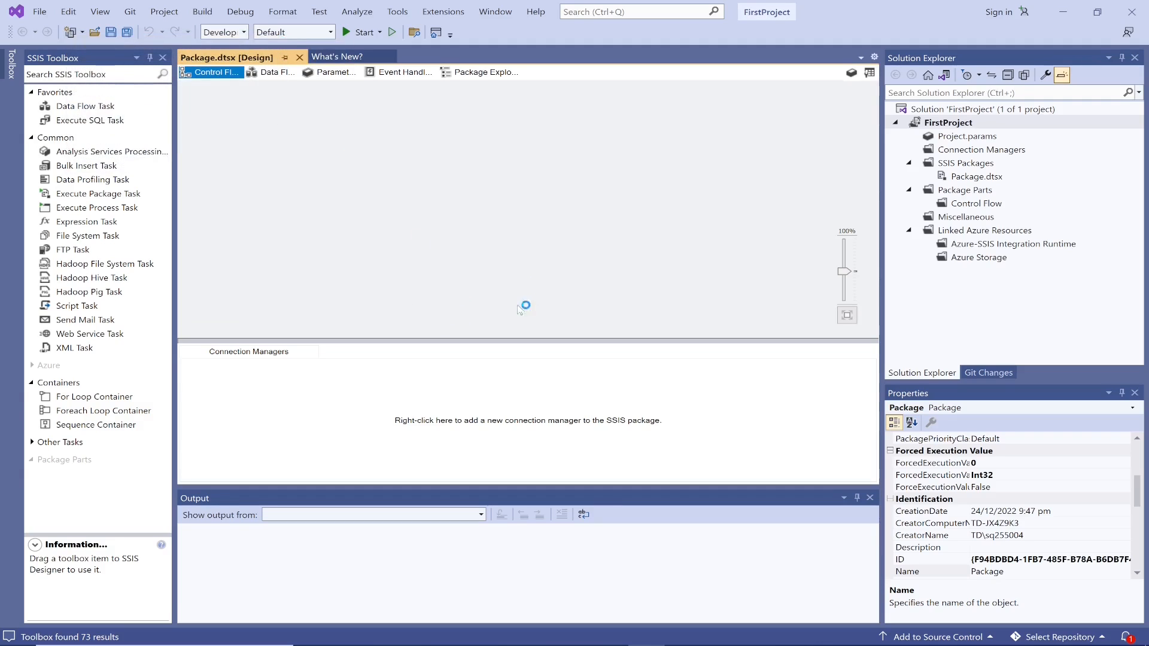